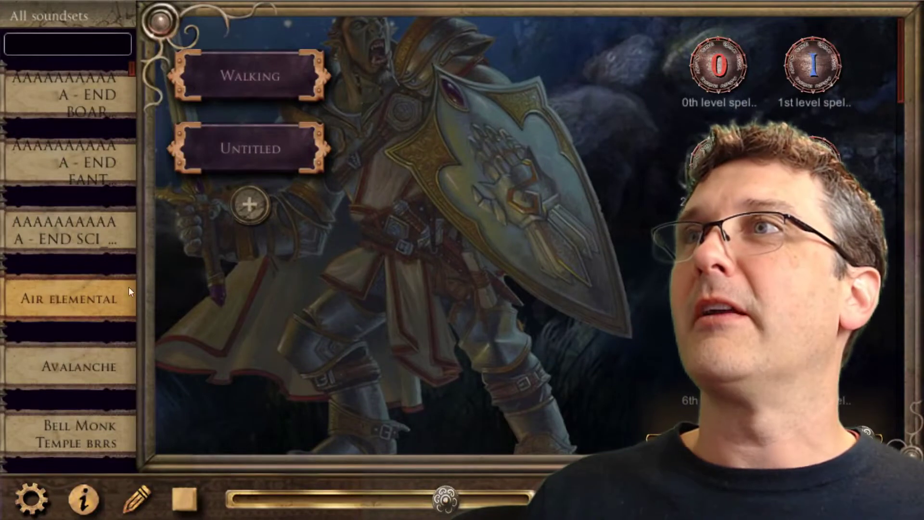
Search the Fantasy Player soundsets for 'gnol' and load the Gnoll Battle soundset
scroll(73, 303, "down", 10)
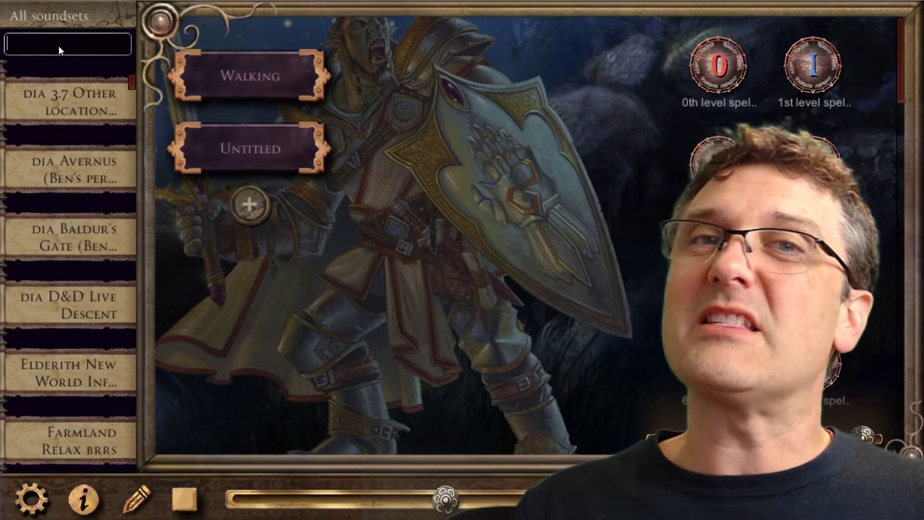
type("g")
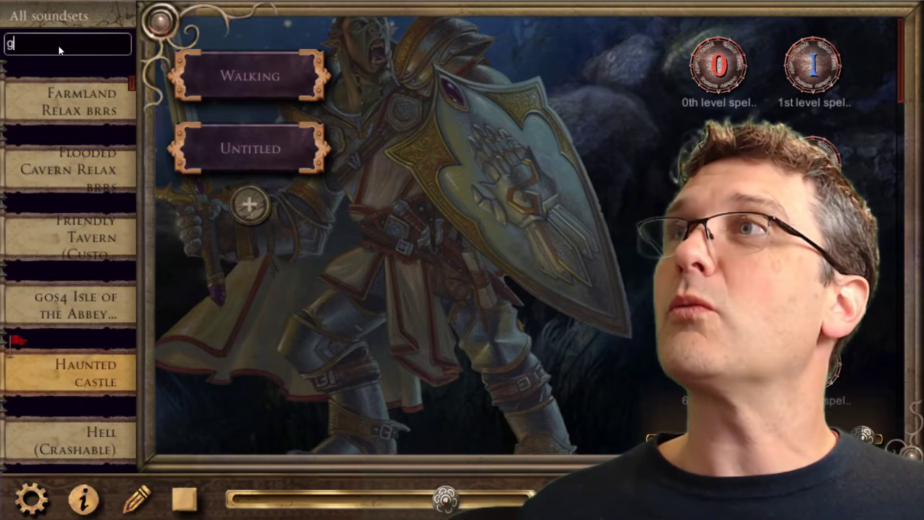
type("noll")
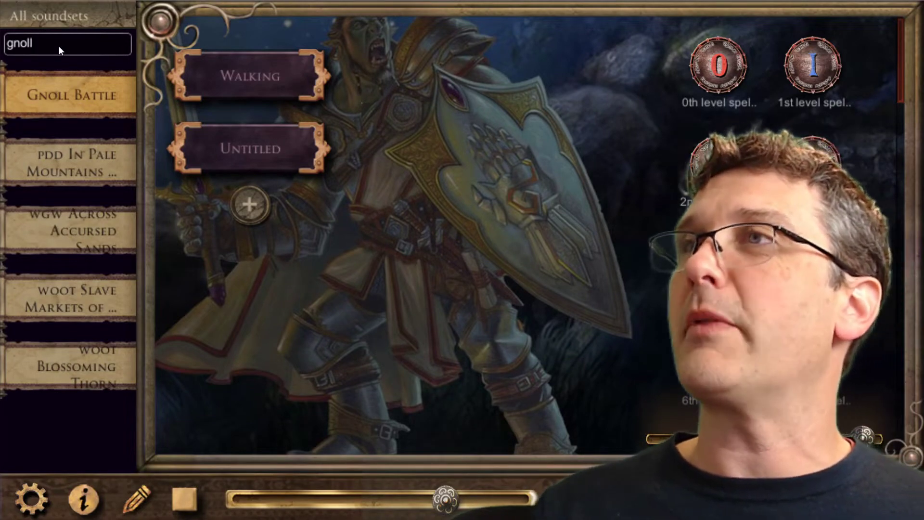
left_click(68, 89)
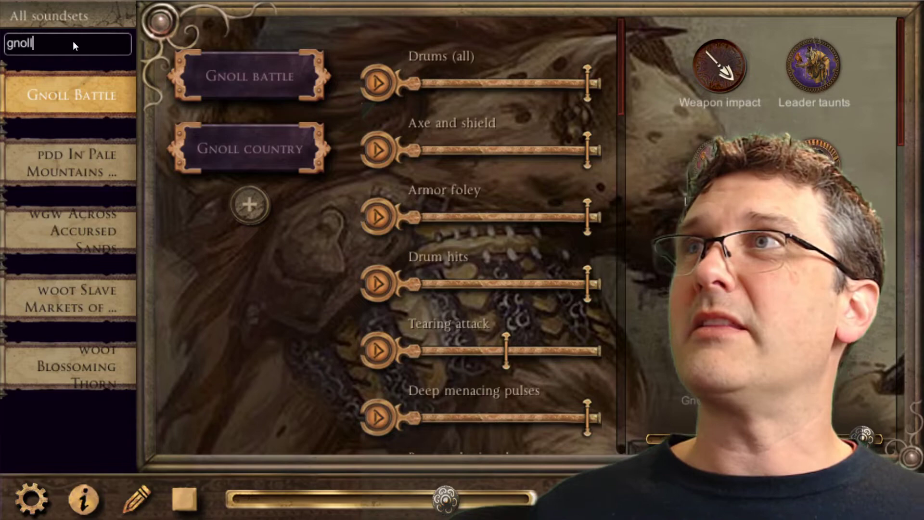
Change the soundset search to 'goblin' and browse matches like Goblin Battle and Hobgoblin Bar Fight
key("BackSpace")
key("BackSpace")
key("BackSpace")
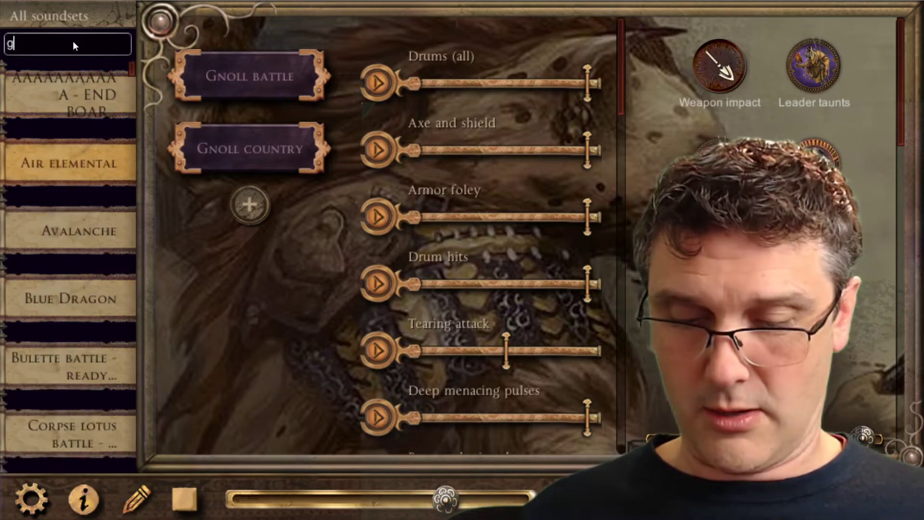
type("obli")
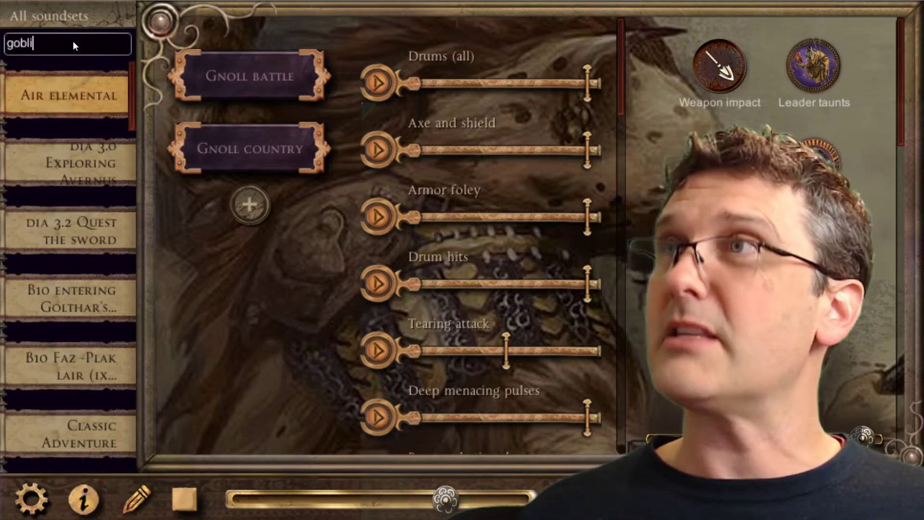
type("n")
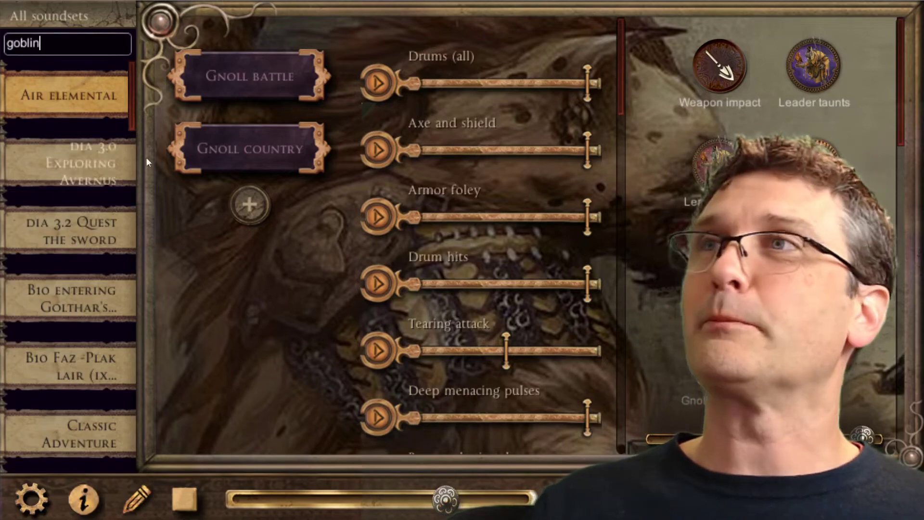
left_click_drag(128, 103, 120, 446)
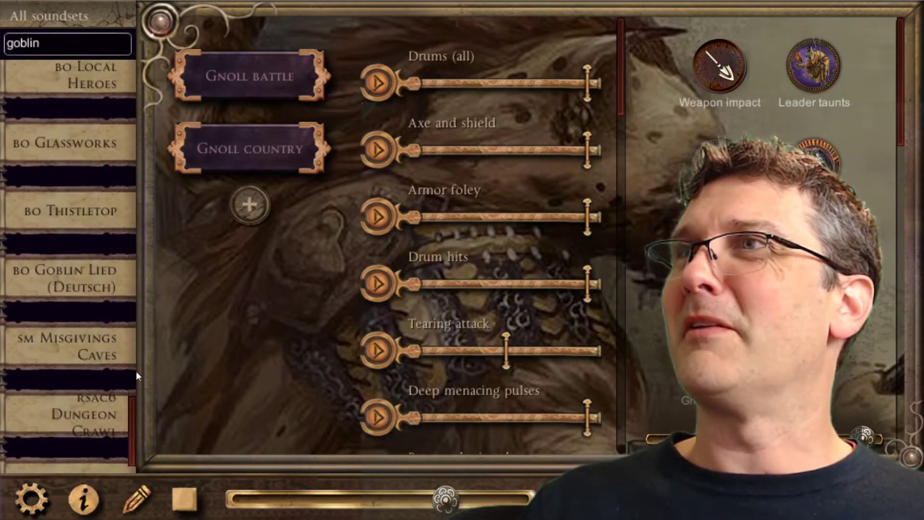
mouse_move(136, 375)
left_mouse_down()
mouse_move(145, 330)
mouse_move(145, 88)
mouse_move(139, 137)
left_mouse_up()
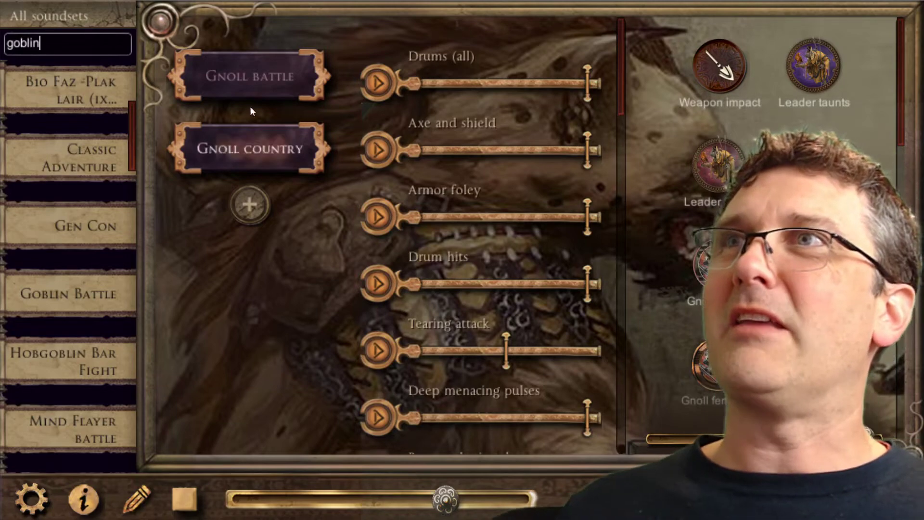
scroll(81, 231, "up", 3)
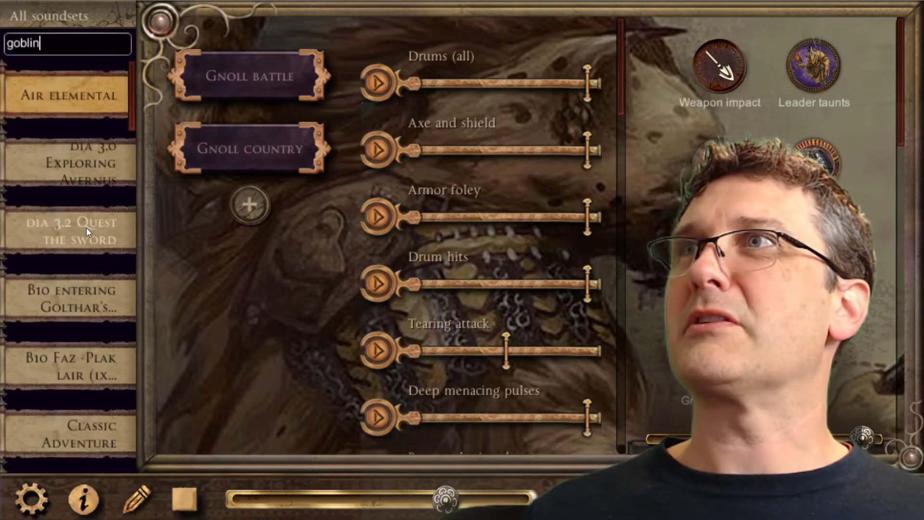
scroll(89, 224, "down", 6)
scroll(89, 222, "up", 6)
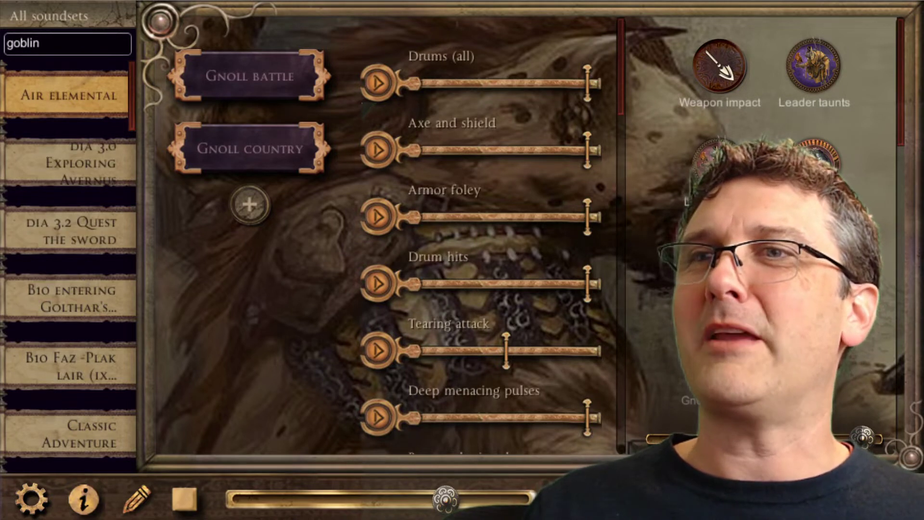
Switch to Syrinscape Online, search its soundsets for 'gnoll' and scroll the results
key("alt+Tab")
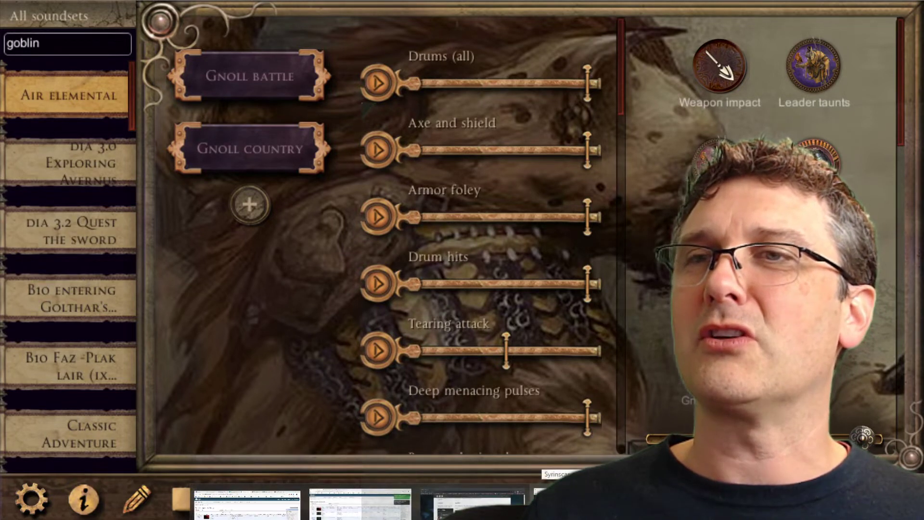
key("alt+Tab")
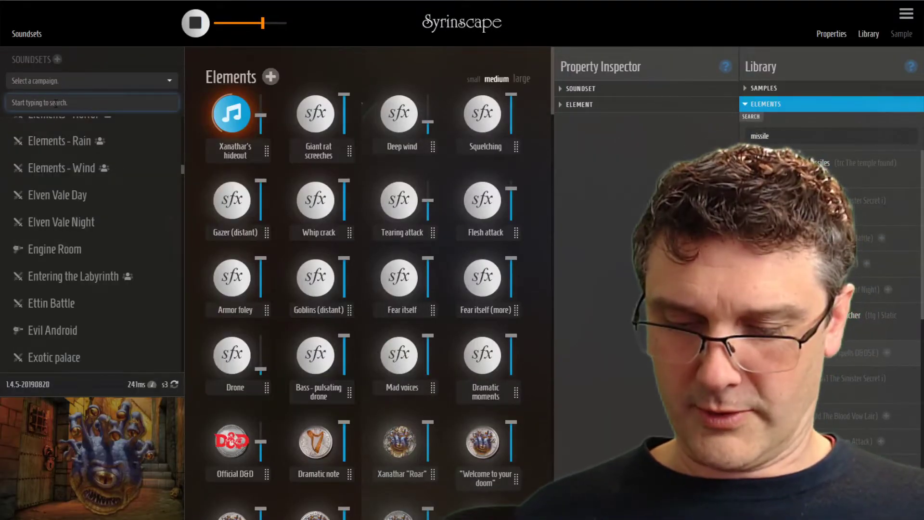
type("gnoll")
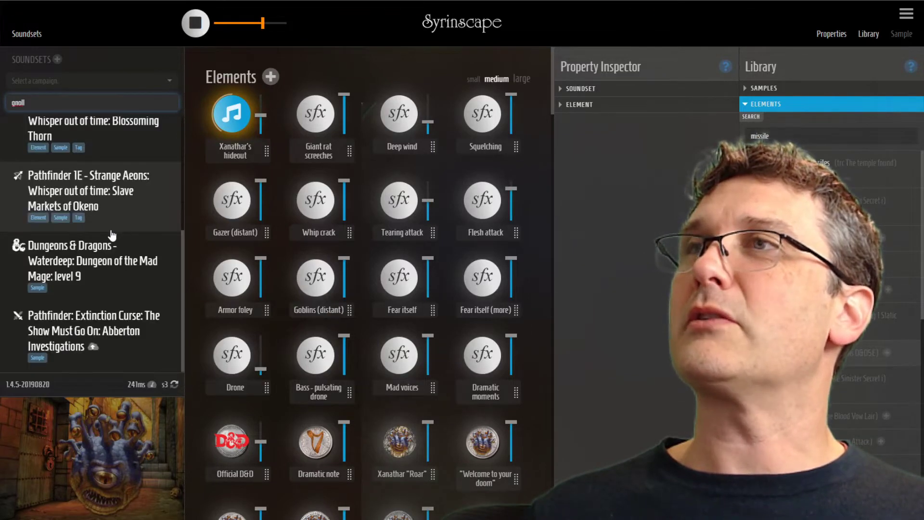
scroll(113, 235, "up", 5)
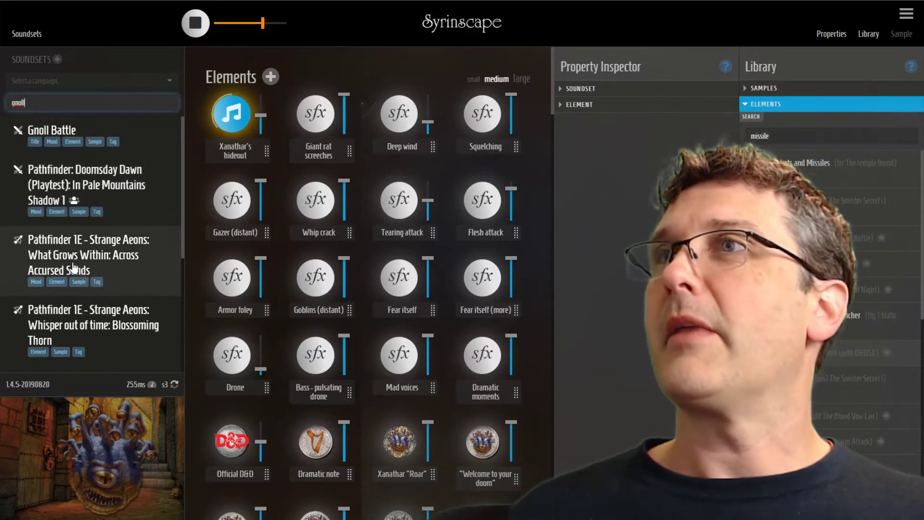
scroll(77, 289, "down", 5)
scroll(73, 216, "up", 5)
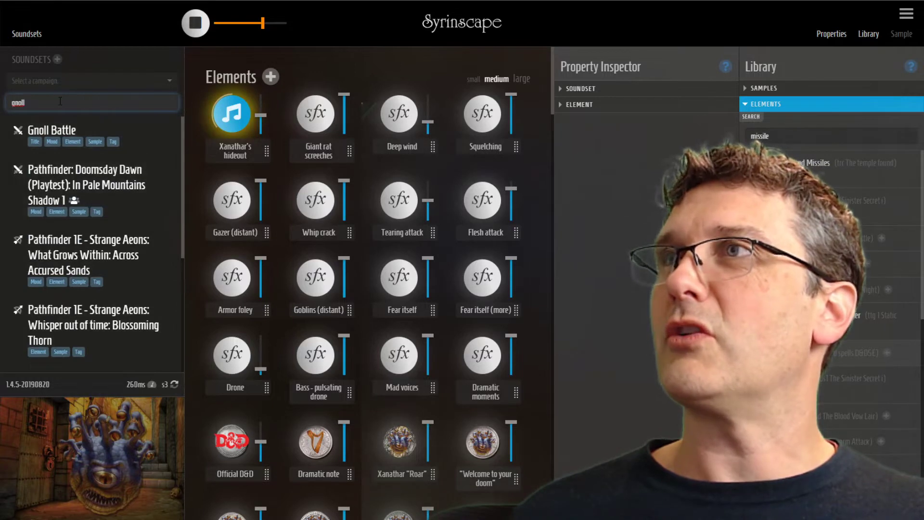
Replace the Syrinscape Online soundset search with 'goblin' and scroll through the full result list
key("BackSpace")
key("BackSpace")
key("BackSpace")
key("BackSpace")
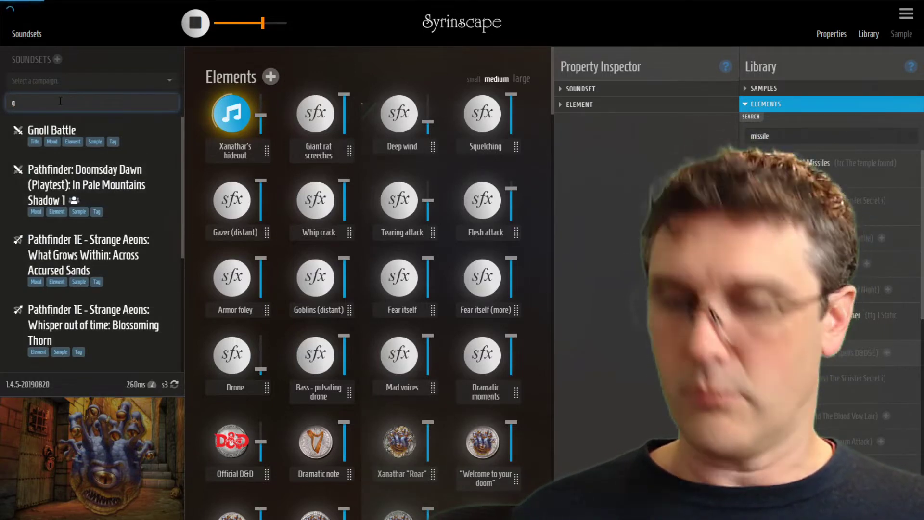
type("goblin")
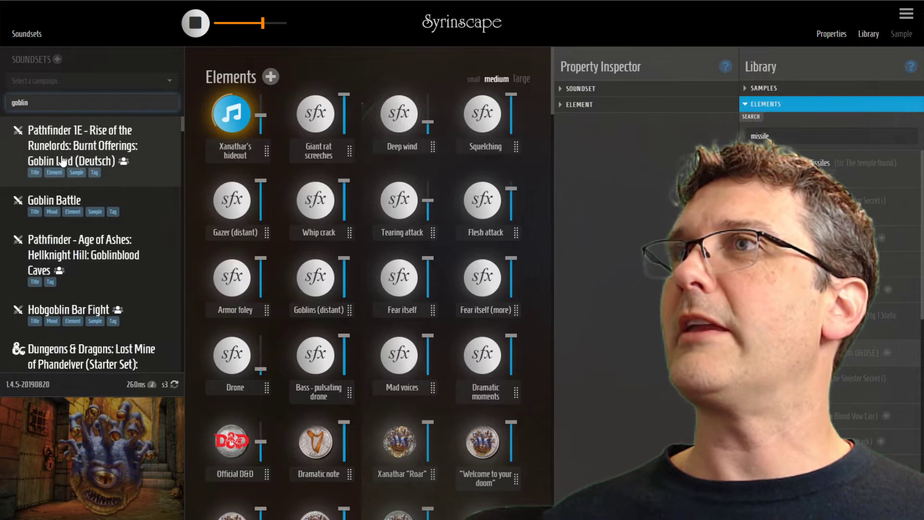
scroll(71, 264, "down", 3)
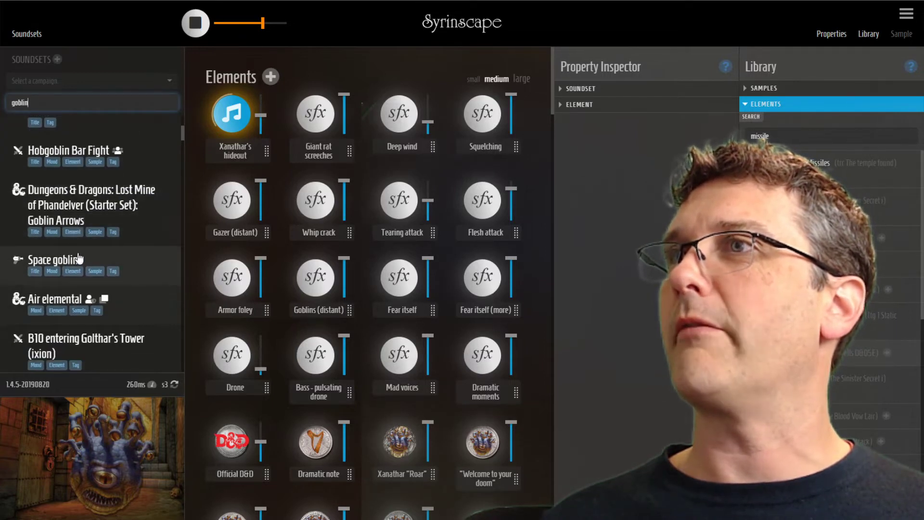
scroll(79, 258, "down", 1)
scroll(77, 260, "up", 2)
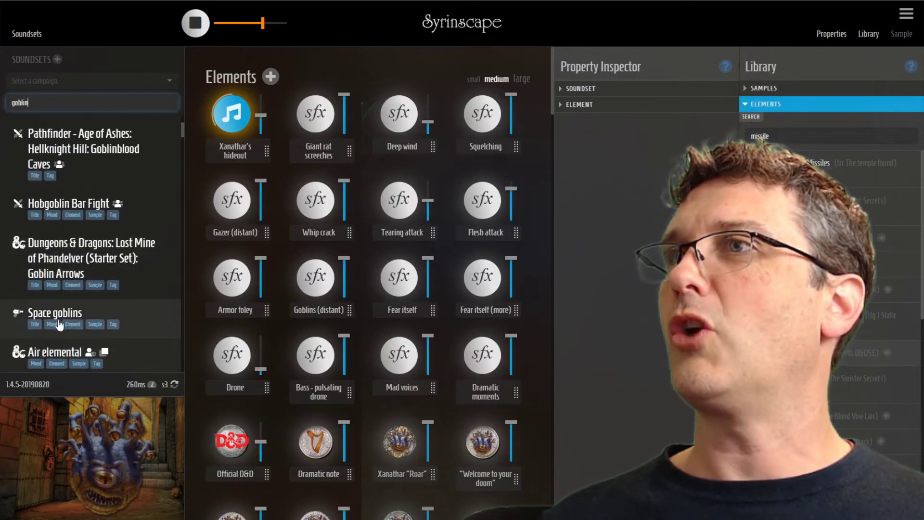
scroll(77, 143, "up", 2)
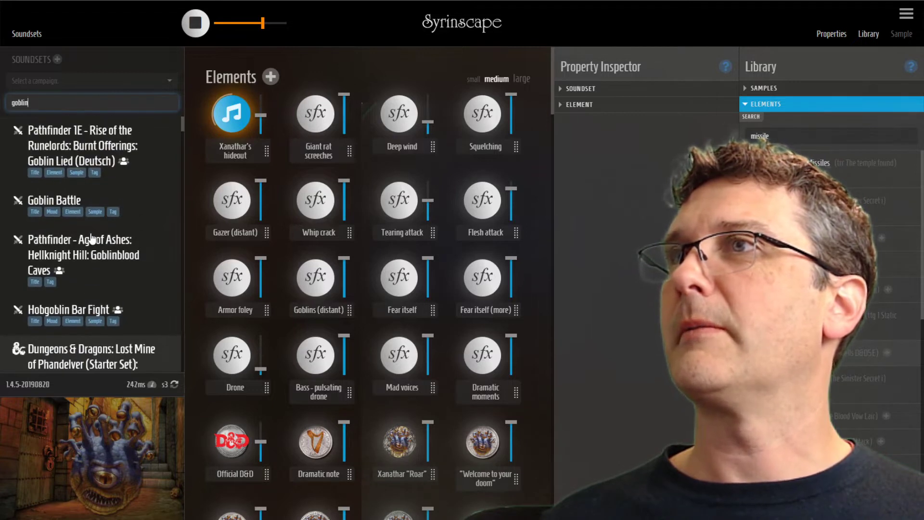
scroll(80, 231, "down", 3)
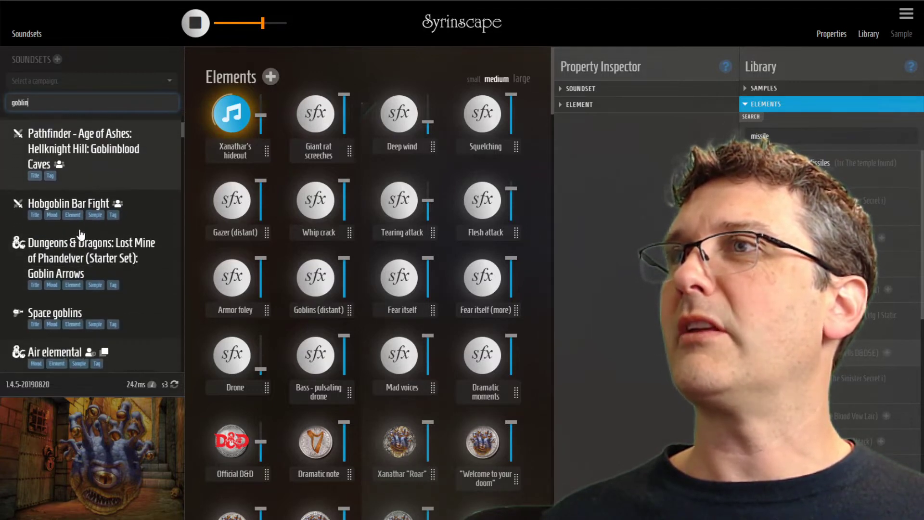
scroll(81, 234, "down", 1)
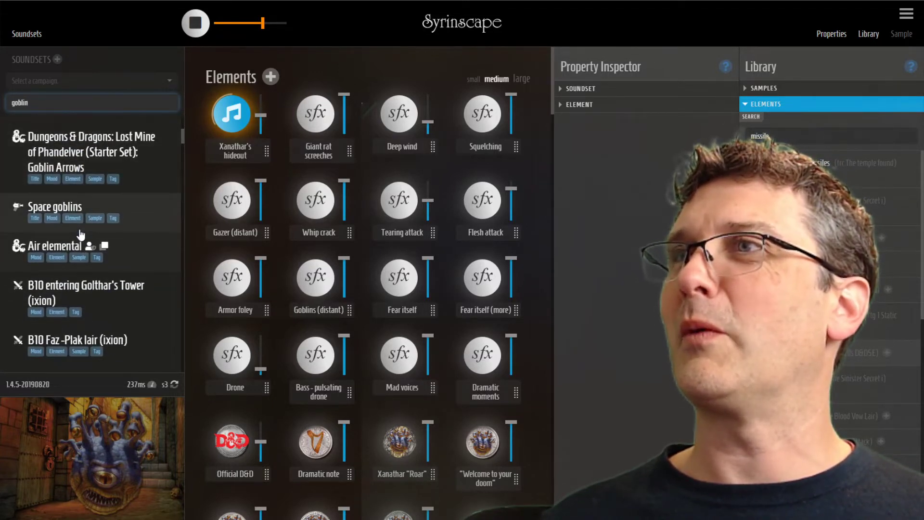
scroll(80, 235, "up", 2)
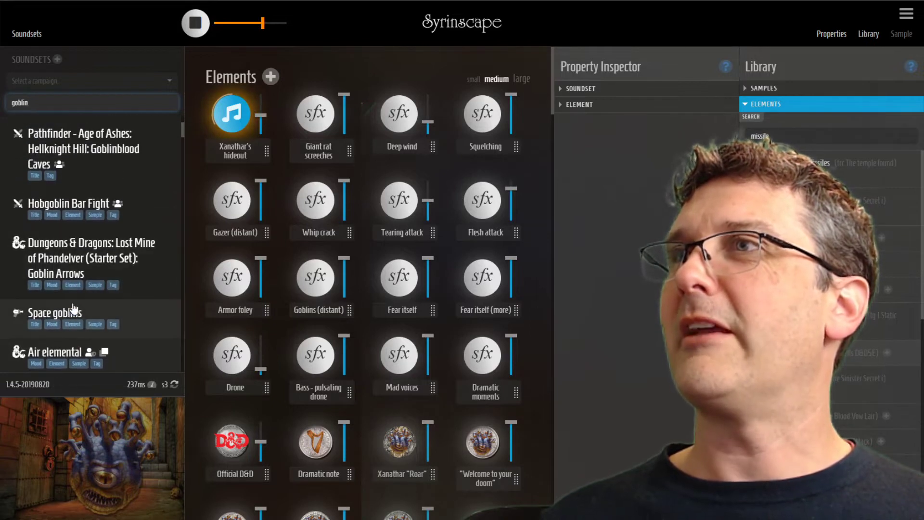
scroll(88, 206, "up", 2)
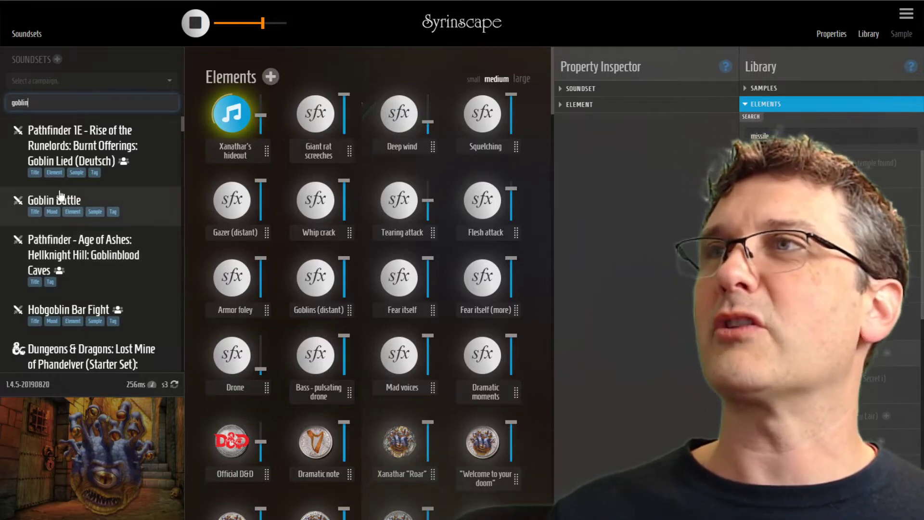
scroll(73, 209, "down", 5)
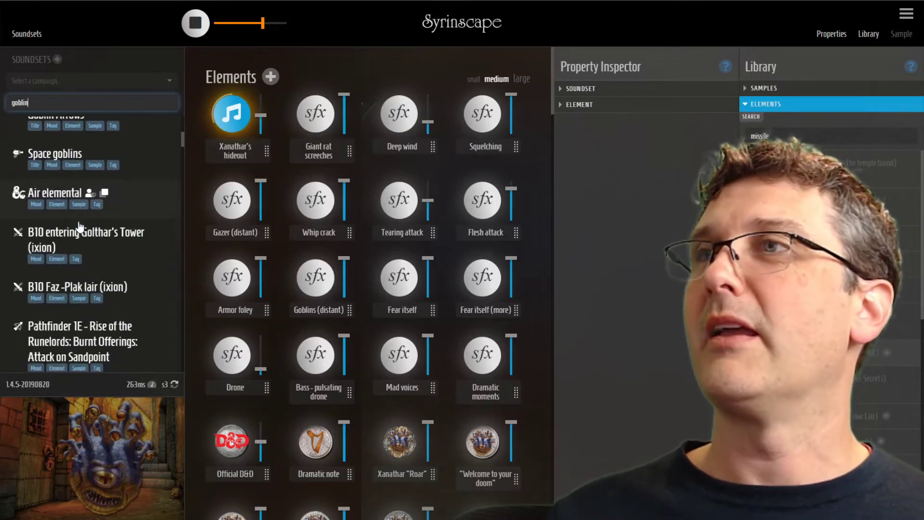
scroll(82, 246, "down", 3)
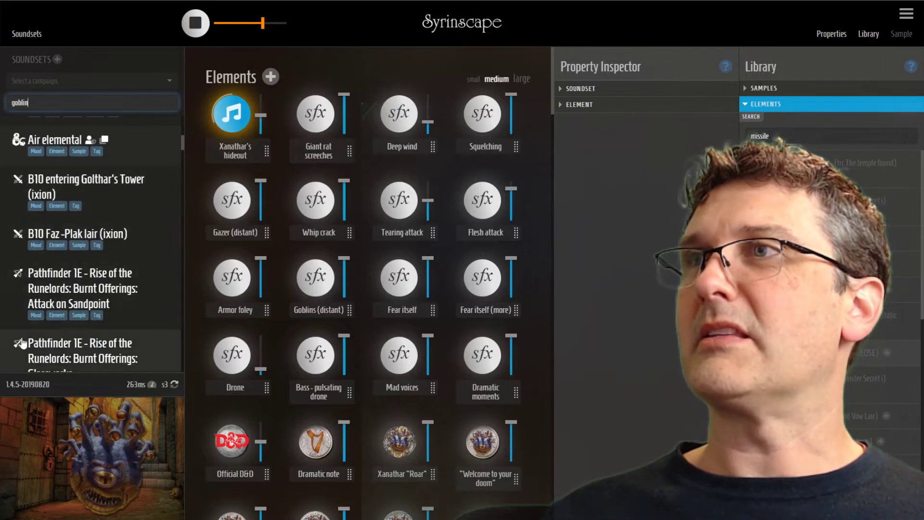
scroll(77, 318, "down", 4)
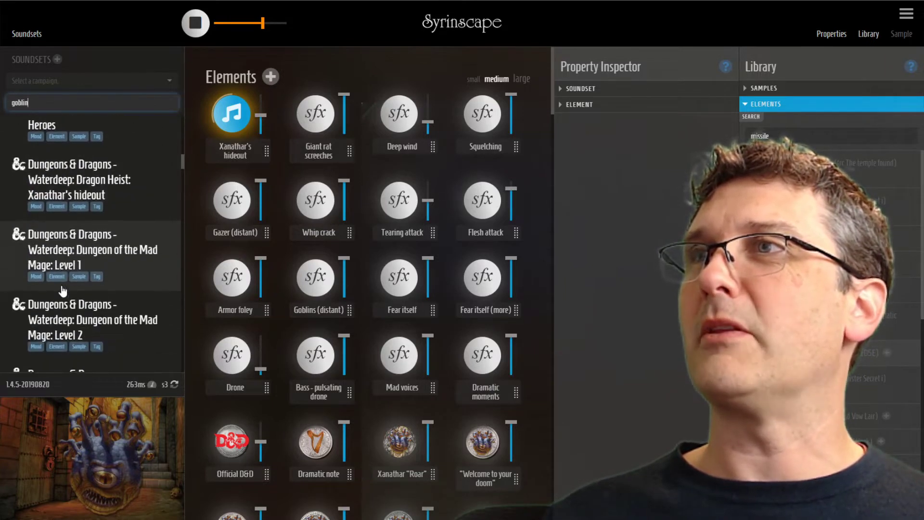
scroll(63, 291, "down", 15)
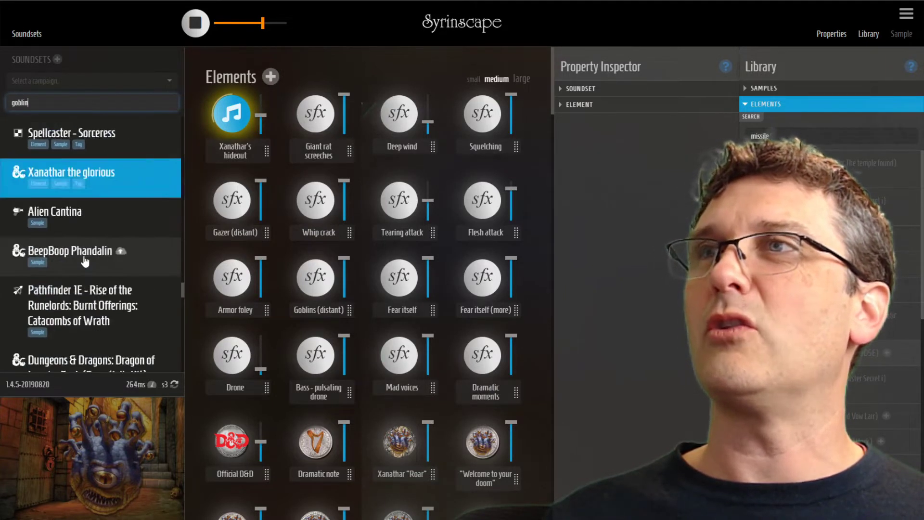
scroll(84, 260, "down", 10)
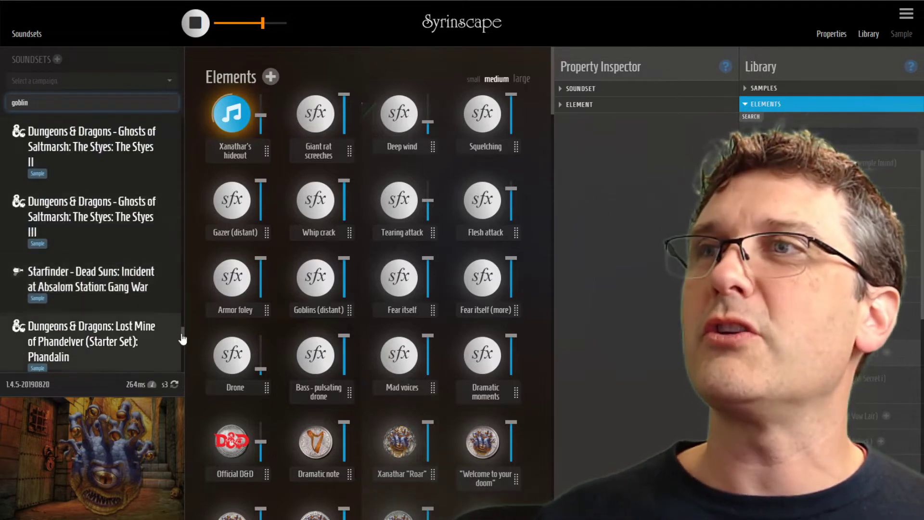
left_click_drag(183, 332, 182, 118)
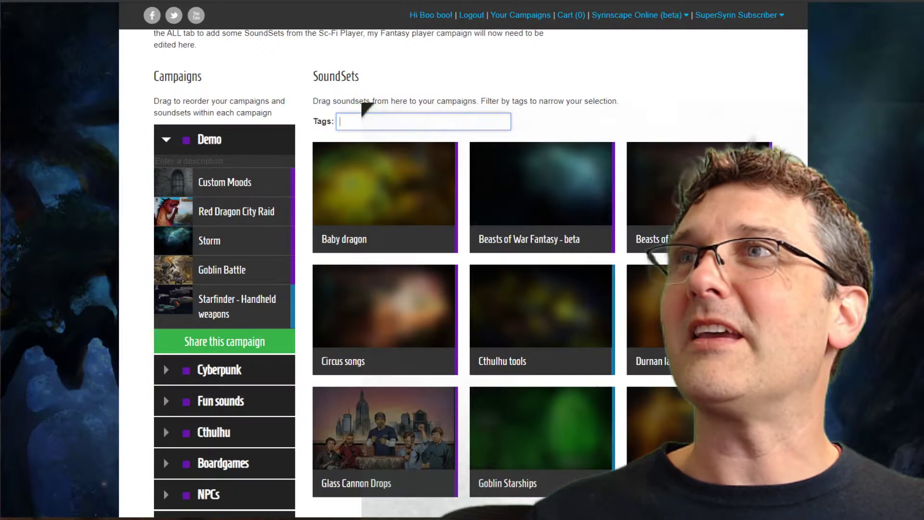
left_click(399, 126)
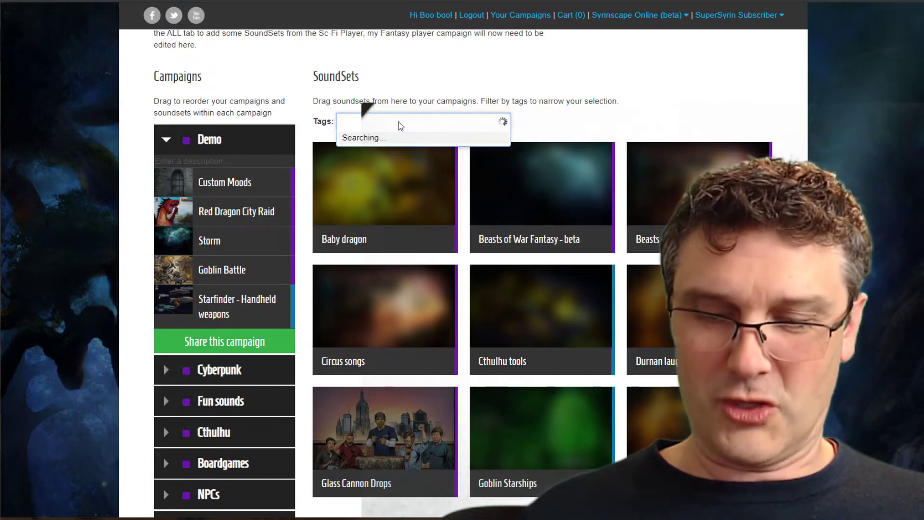
type("gob")
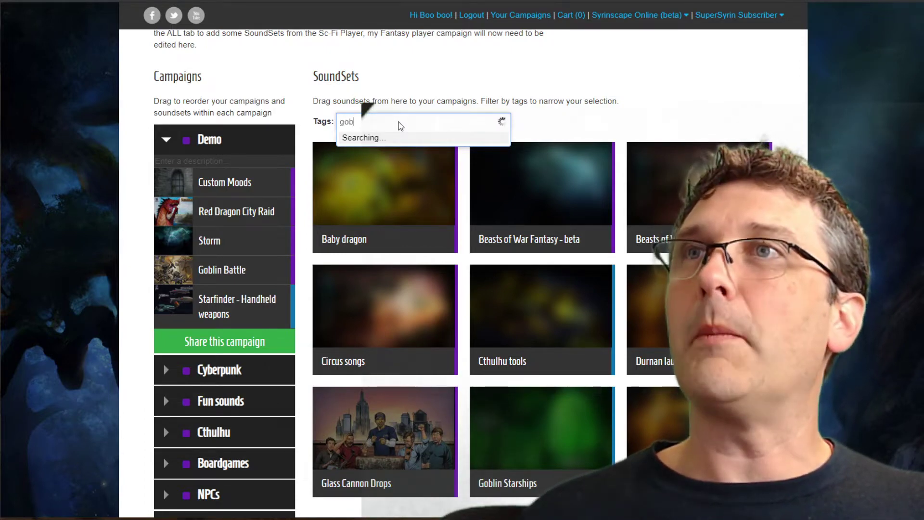
type("lin")
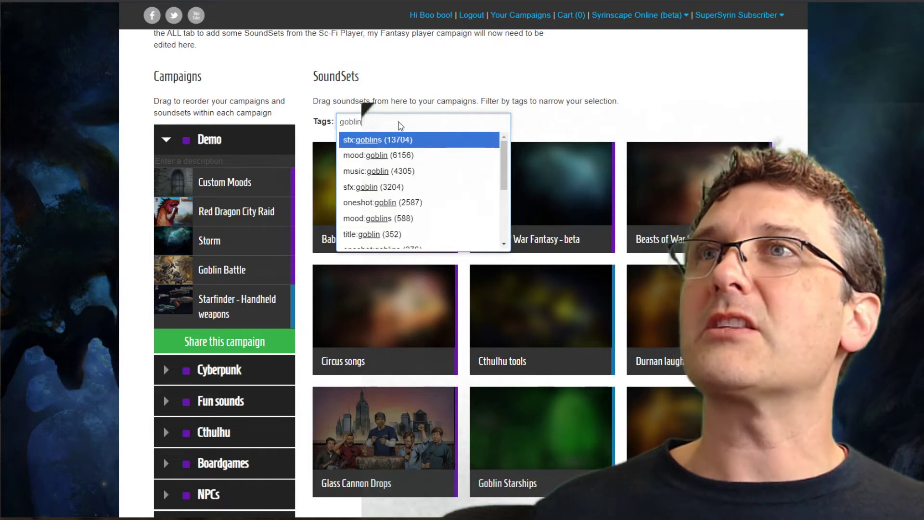
scroll(423, 186, "up", 5)
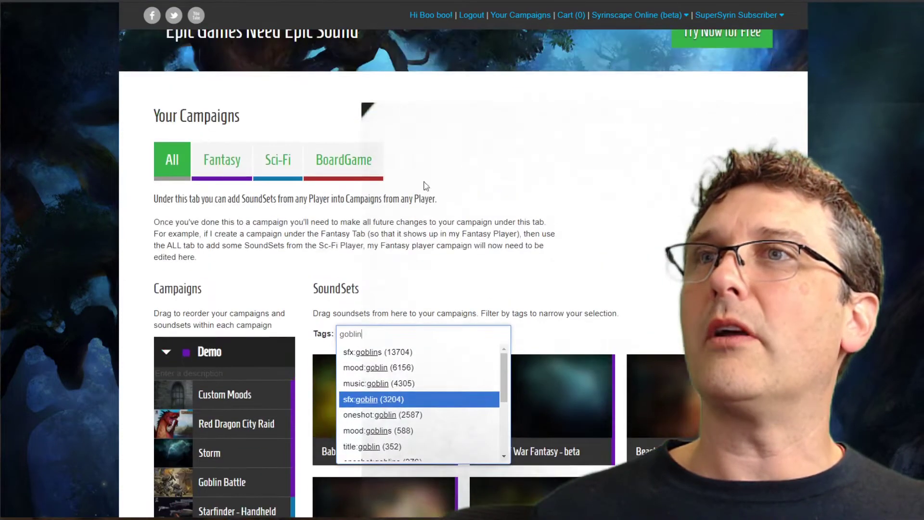
scroll(608, 171, "down", 3)
scroll(608, 172, "down", 1)
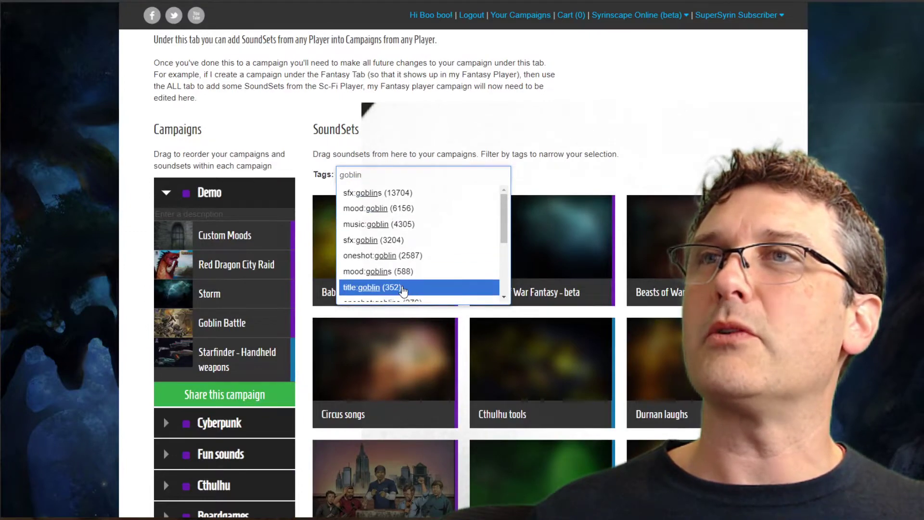
left_click(400, 288)
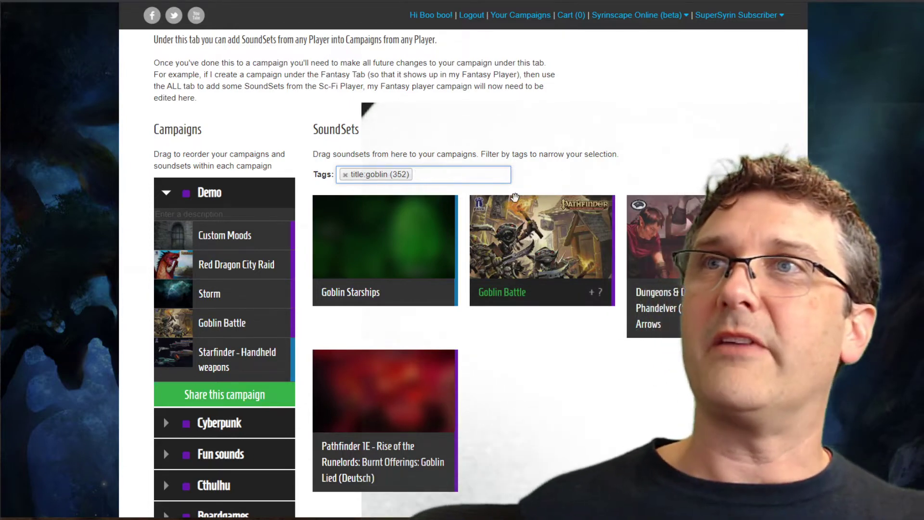
scroll(546, 400, "down", 4)
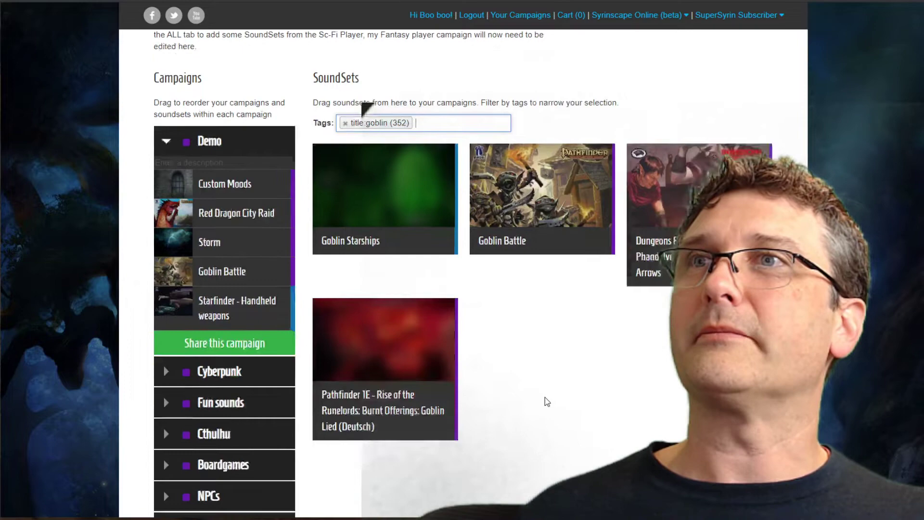
scroll(545, 401, "up", 6)
scroll(539, 393, "down", 2)
scroll(540, 392, "up", 4)
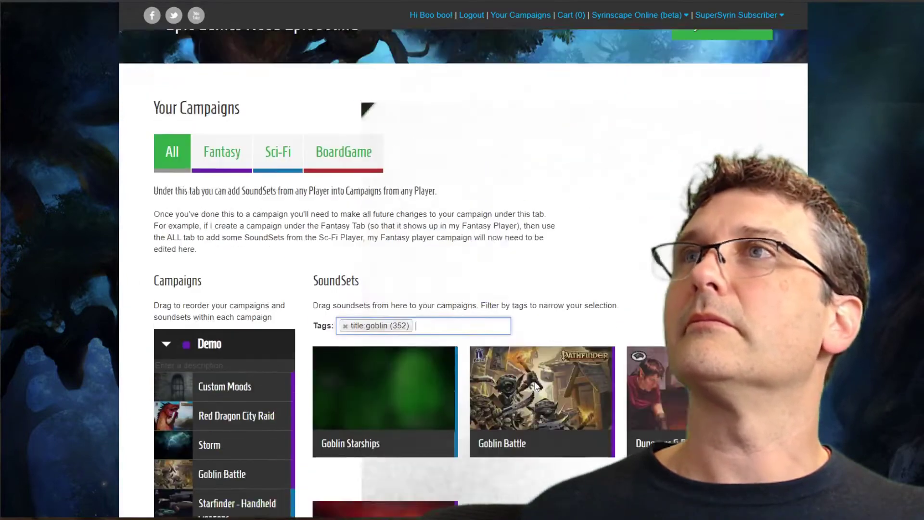
left_click(187, 230)
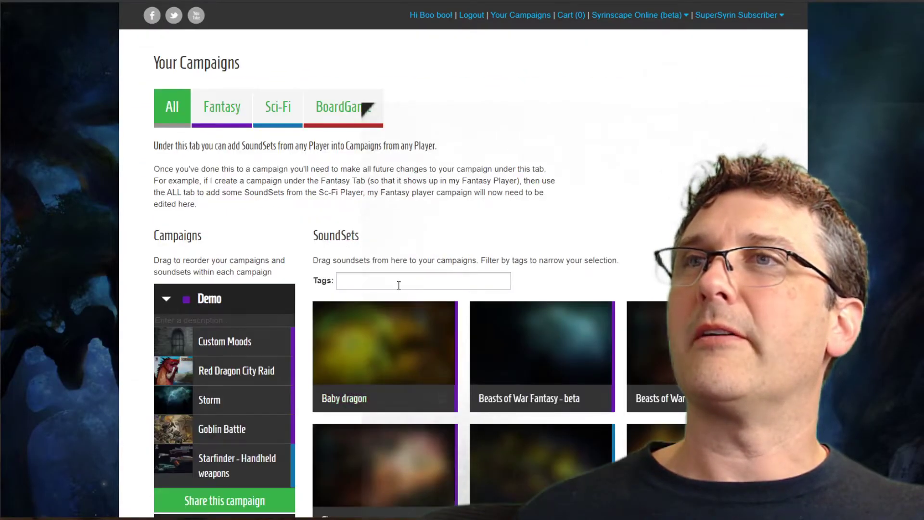
left_click(393, 282)
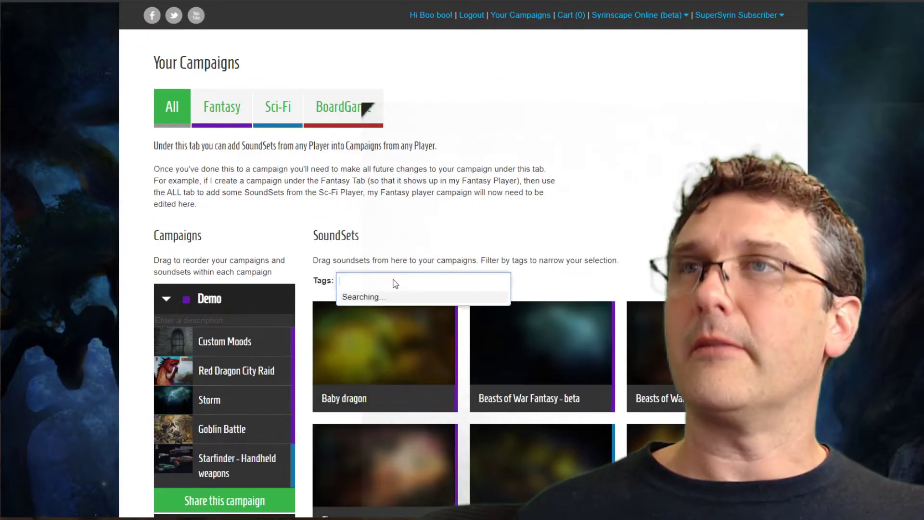
type("goblin")
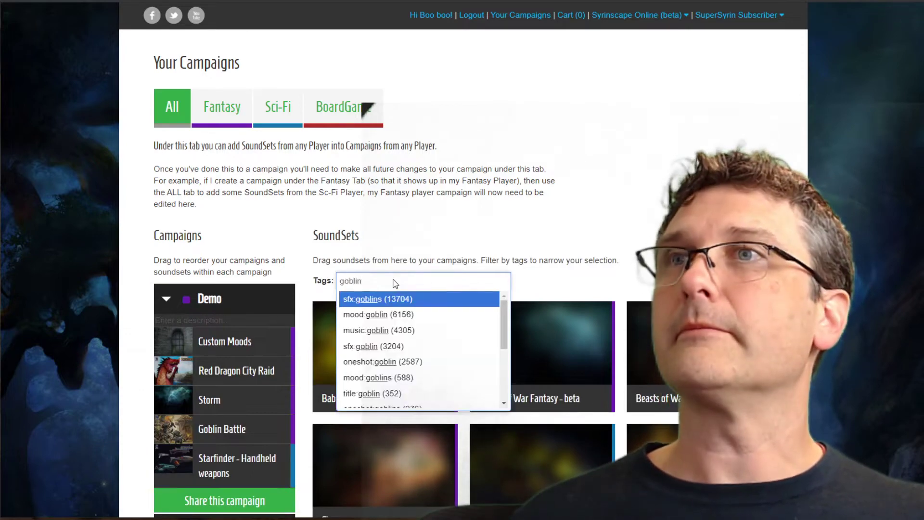
left_click(391, 384)
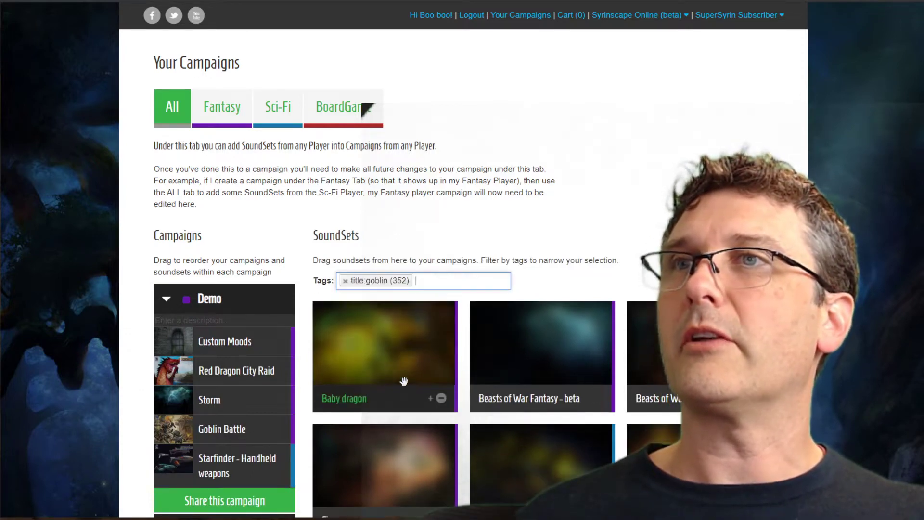
scroll(581, 303, "down", 3)
scroll(449, 222, "up", 2)
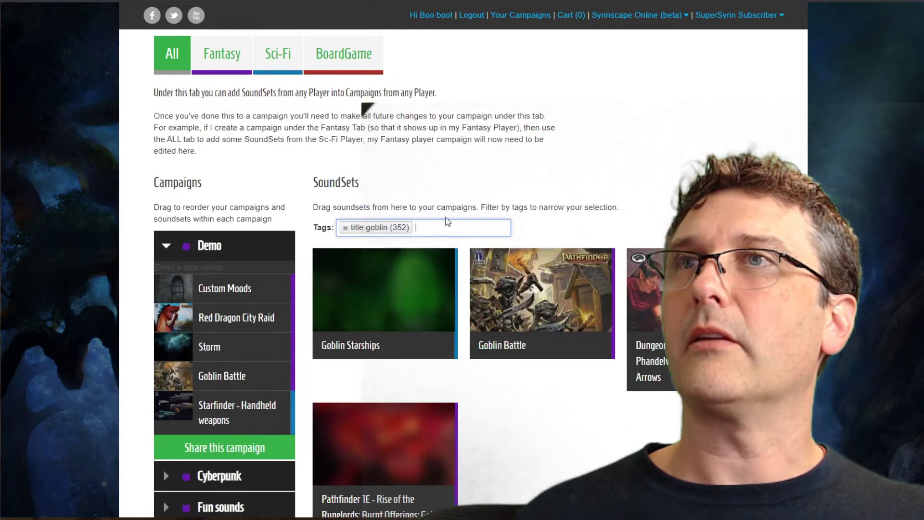
type("categ")
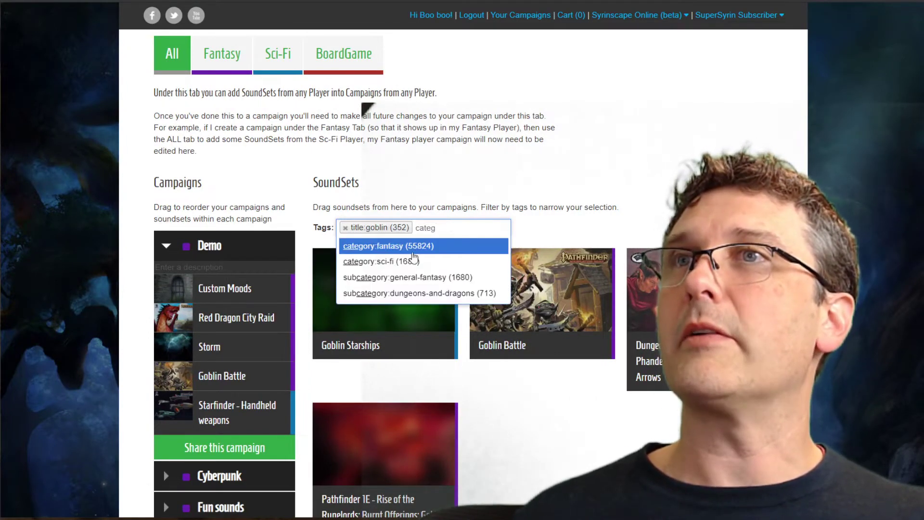
left_click(412, 260)
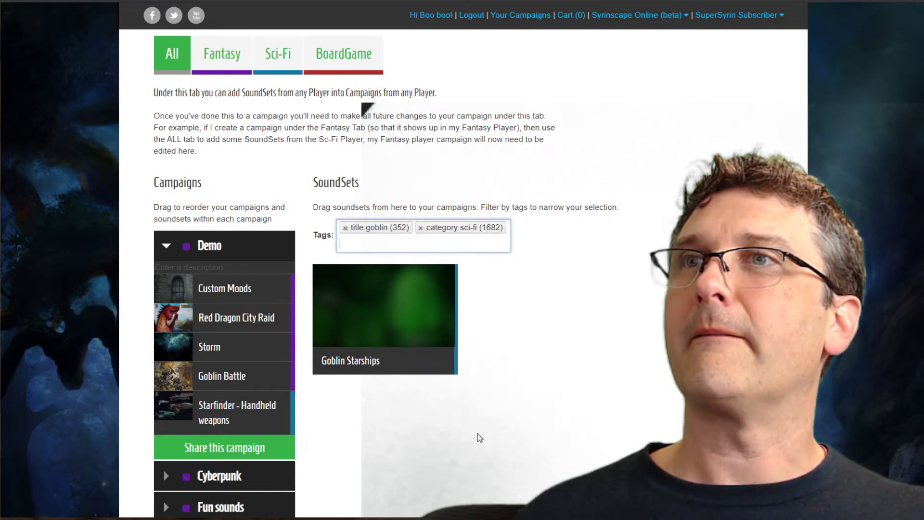
left_click(421, 229)
type("ca")
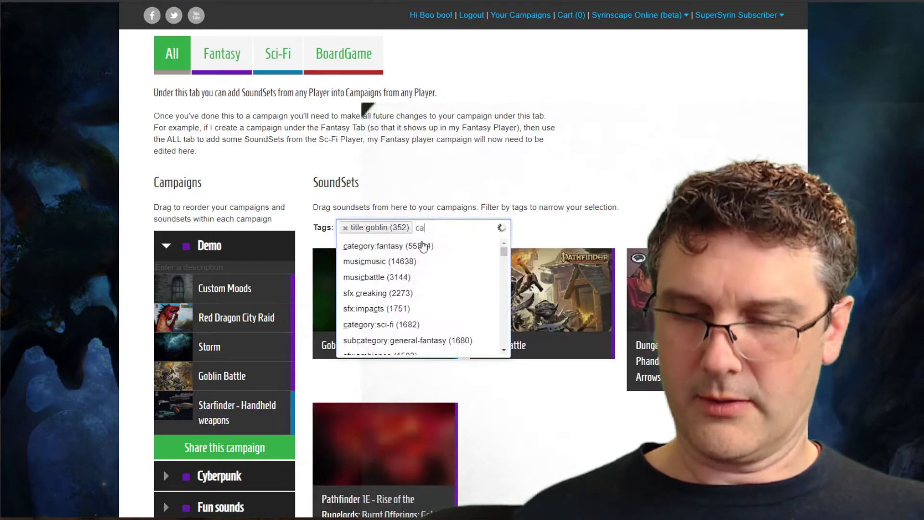
type("tego")
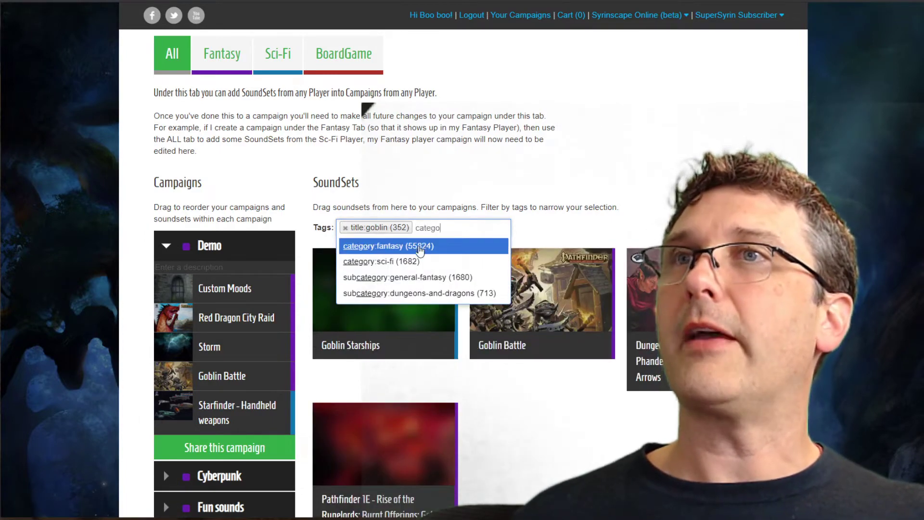
left_click(420, 247)
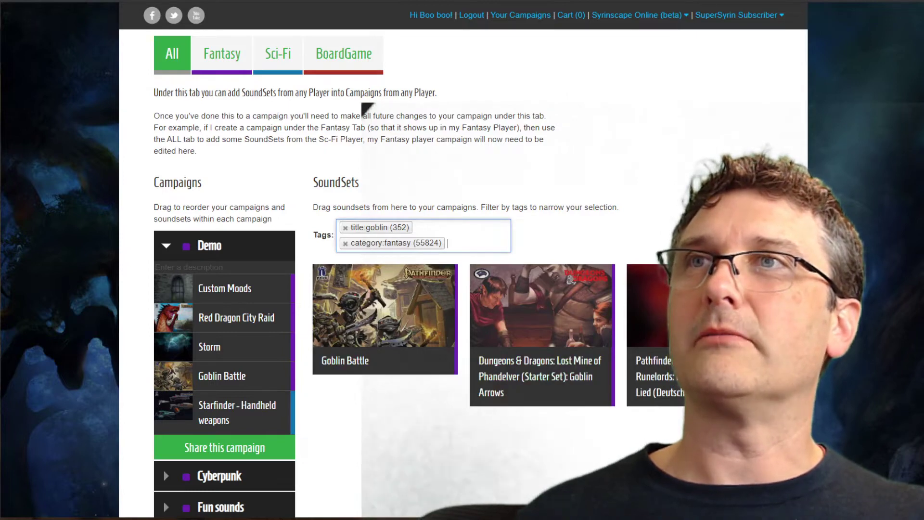
left_click(346, 228)
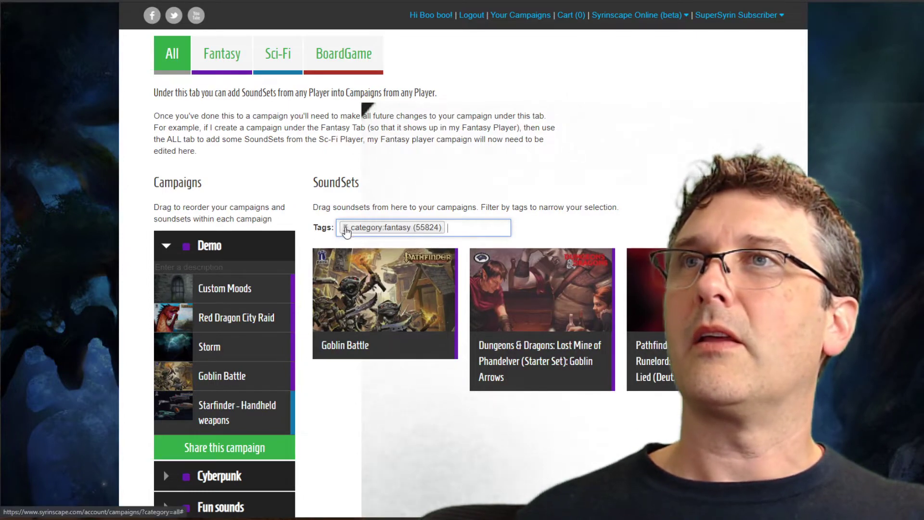
left_click(345, 228)
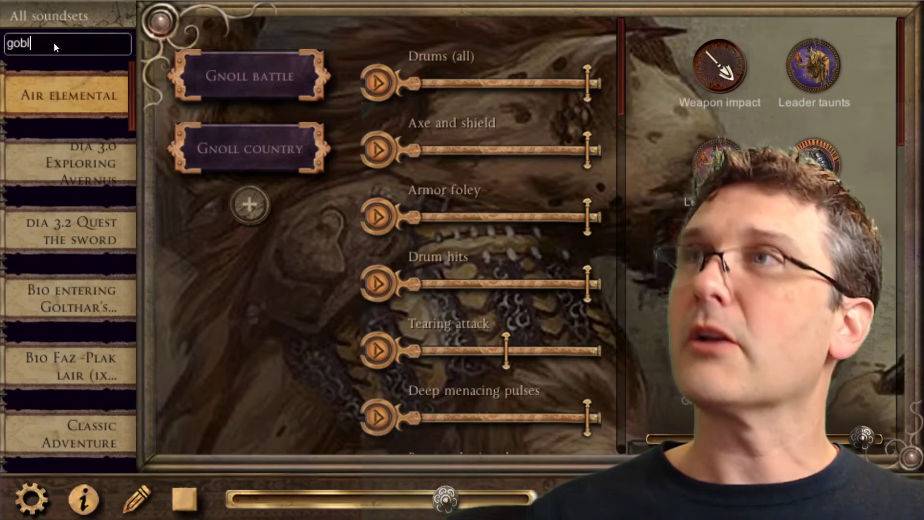
Change the soundset search to 'compe', listing Paladin spells D&D5E, City Gone Mad, Infection and Blossoming Thorn
key("BackSpace")
key("BackSpace")
key("BackSpace")
type("c")
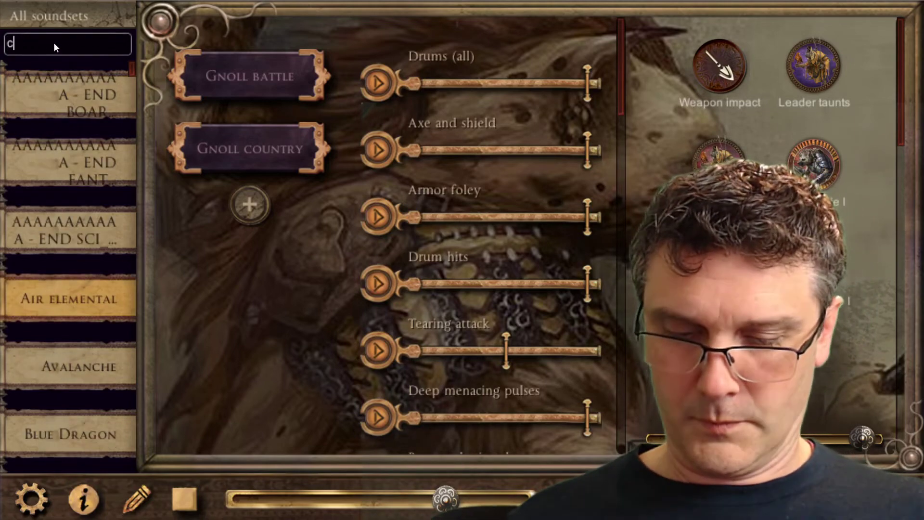
type("omple")
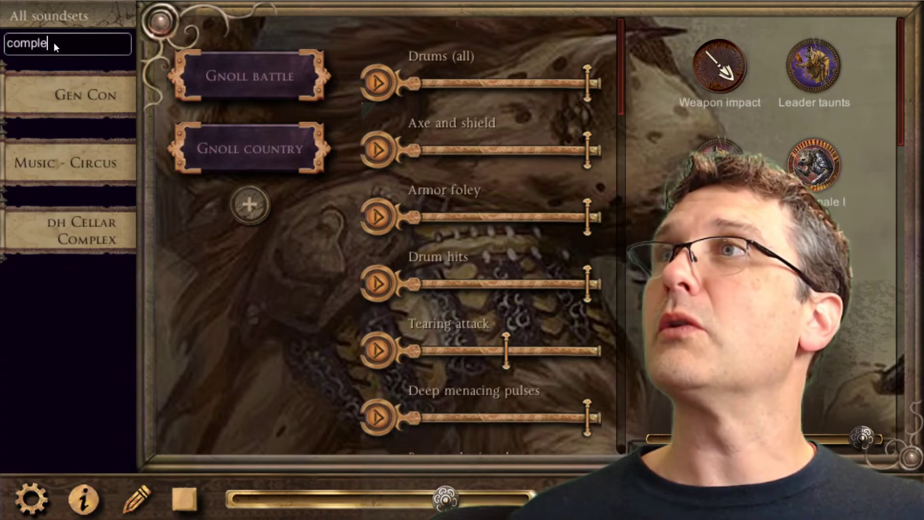
key("BackSpace")
key("BackSpace")
type("e")
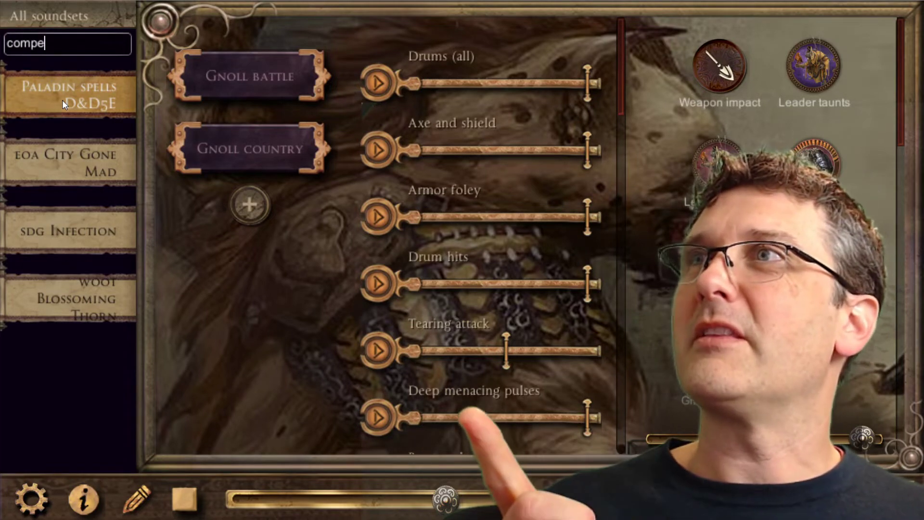
Load Paladin spells D&D5E, browse its spell elements, then go back to Syrinscape Online
left_click(62, 100)
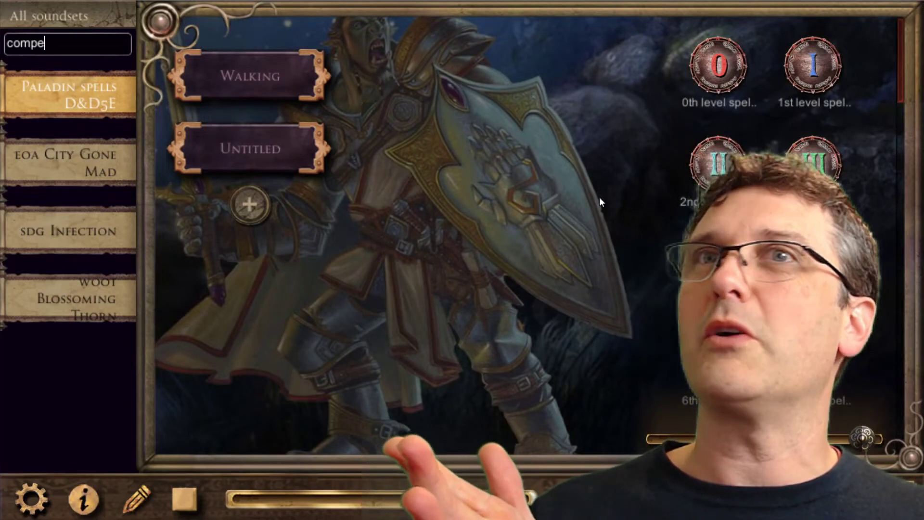
scroll(765, 217, "down", 10)
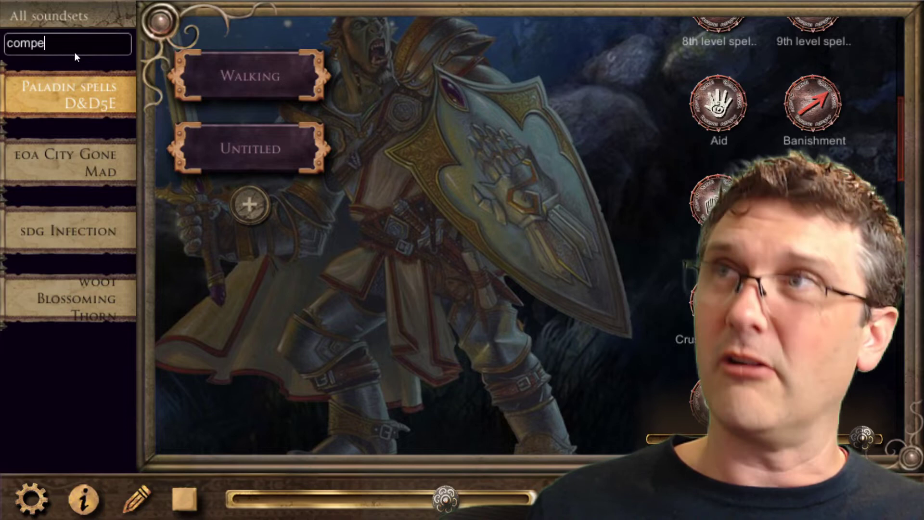
type("l")
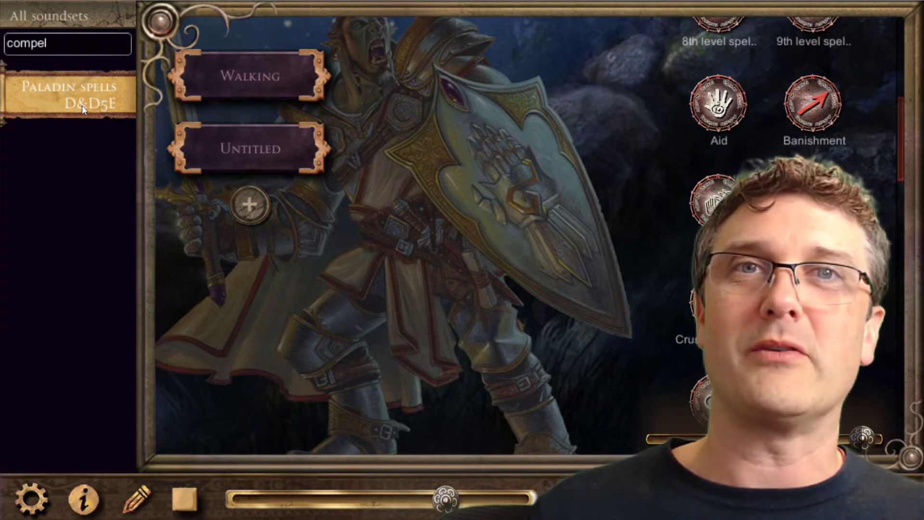
key("BackSpace")
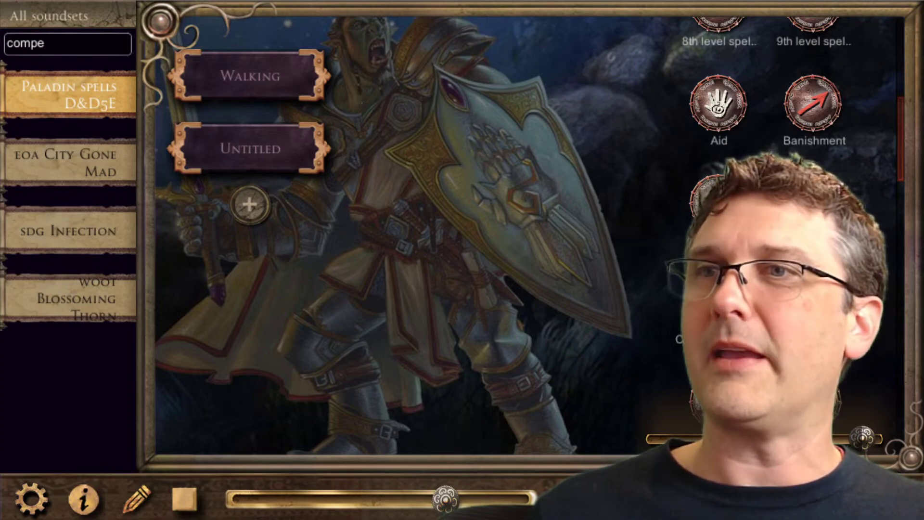
mouse_move(356, 519)
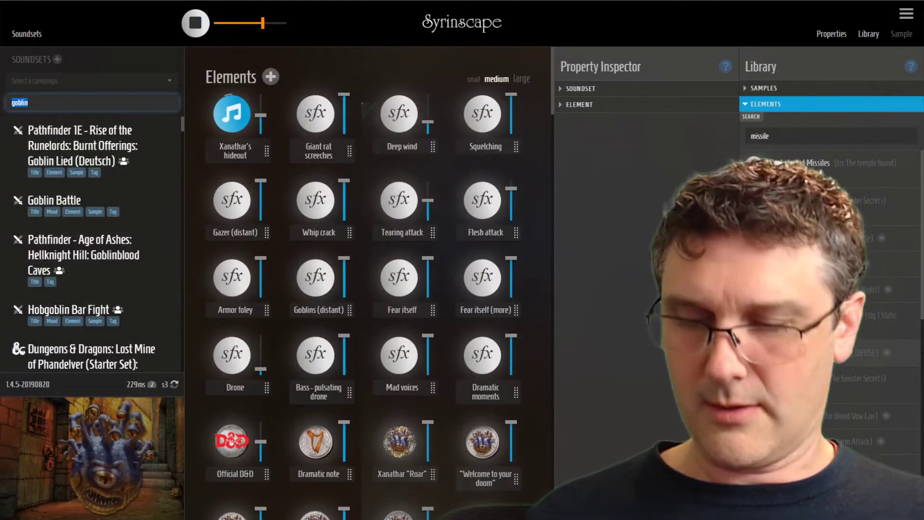
type("compe")
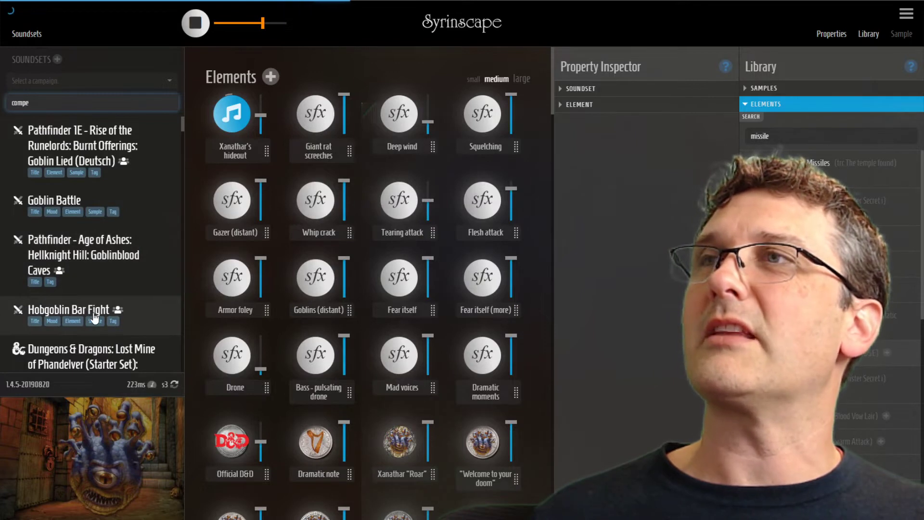
scroll(95, 317, "down", 10)
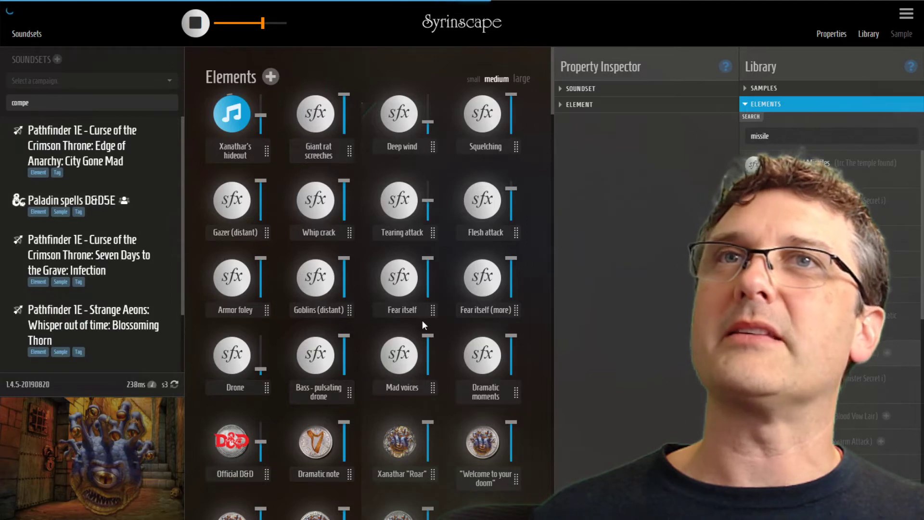
Search library elements for 'compel', select Compelled Duel, then widen the search to 'compe'
left_click(795, 138)
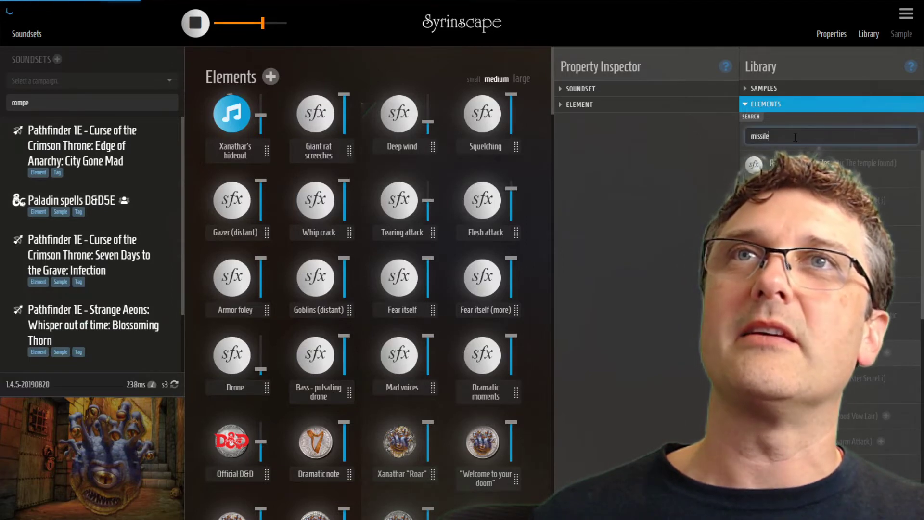
left_click_drag(795, 137, 713, 134)
type("compe")
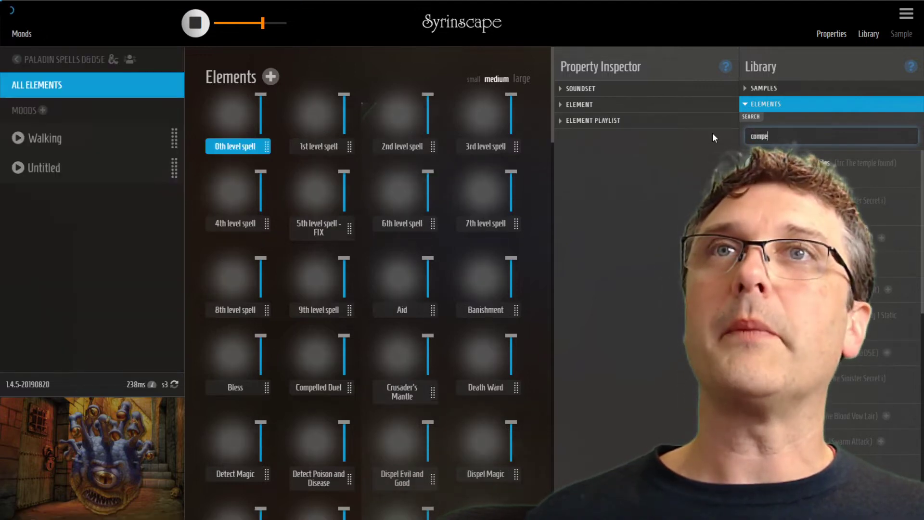
type("l")
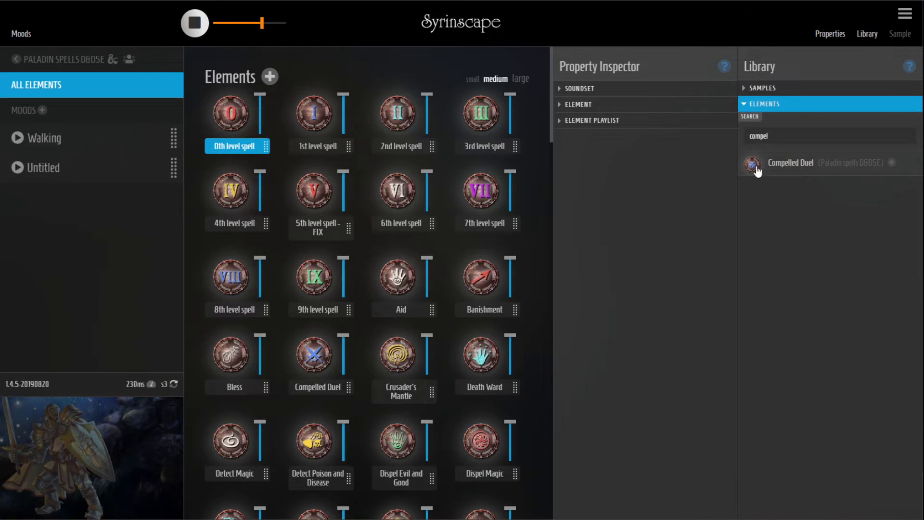
left_click(755, 167)
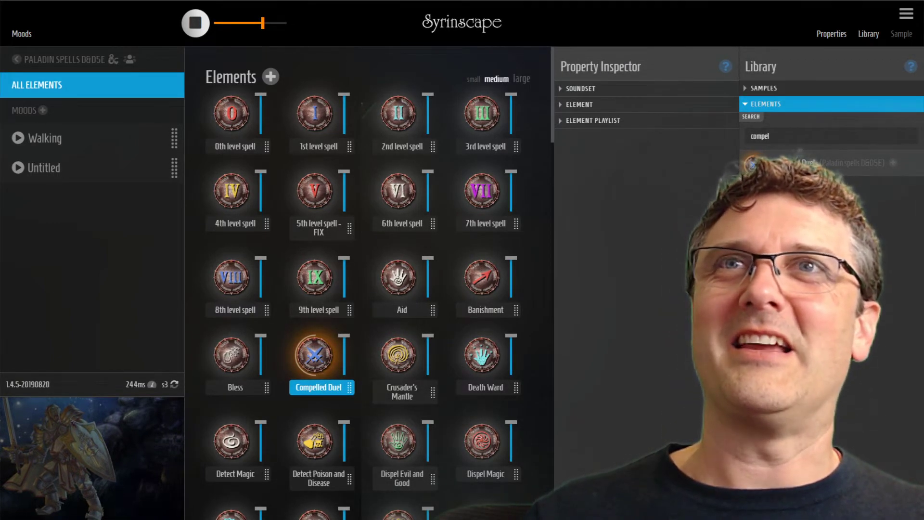
left_click(802, 136)
key("BackSpace")
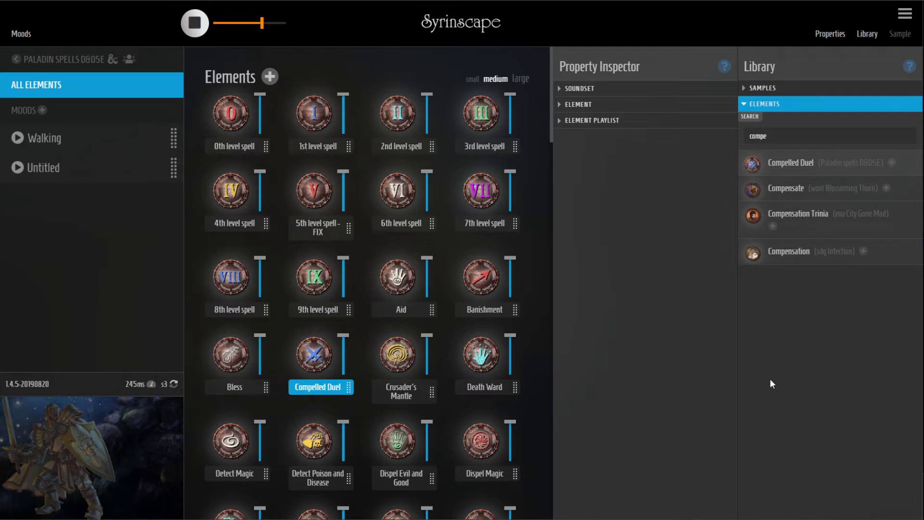
In the browser campaign manager, apply the oneshot:compelled tag filter, leaving only Paladin spells D&D5E
mouse_move(415, 519)
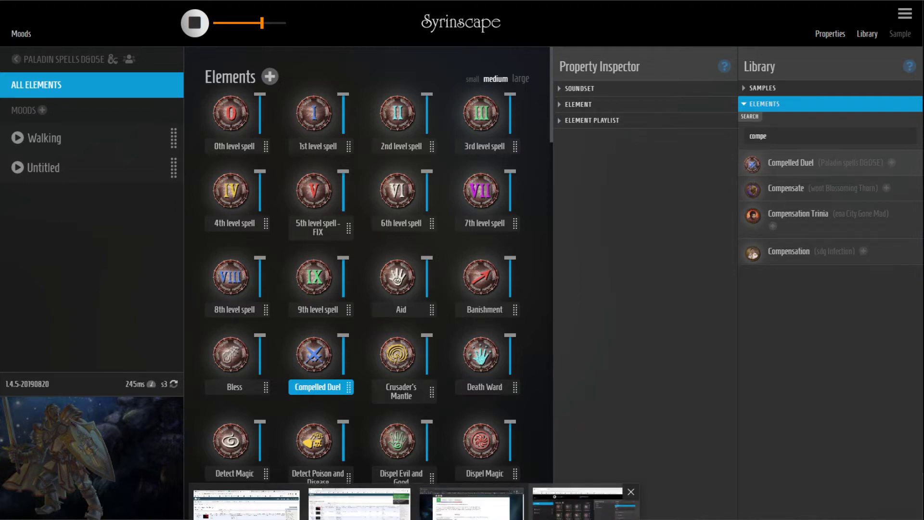
left_click(464, 503)
left_click(349, 231)
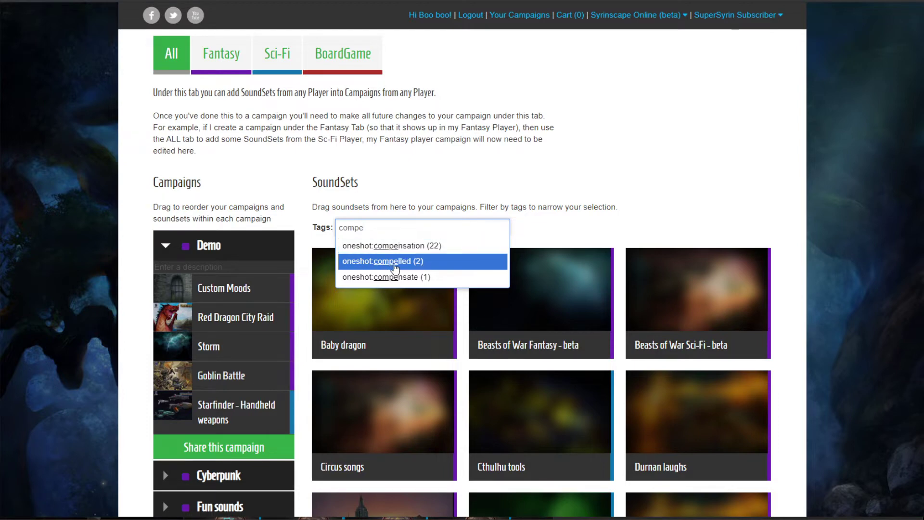
left_click(411, 265)
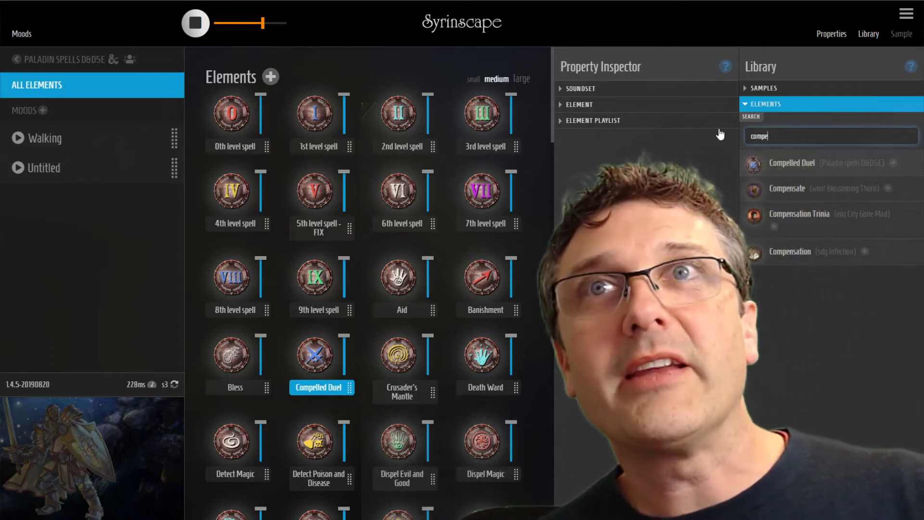
left_click(17, 60)
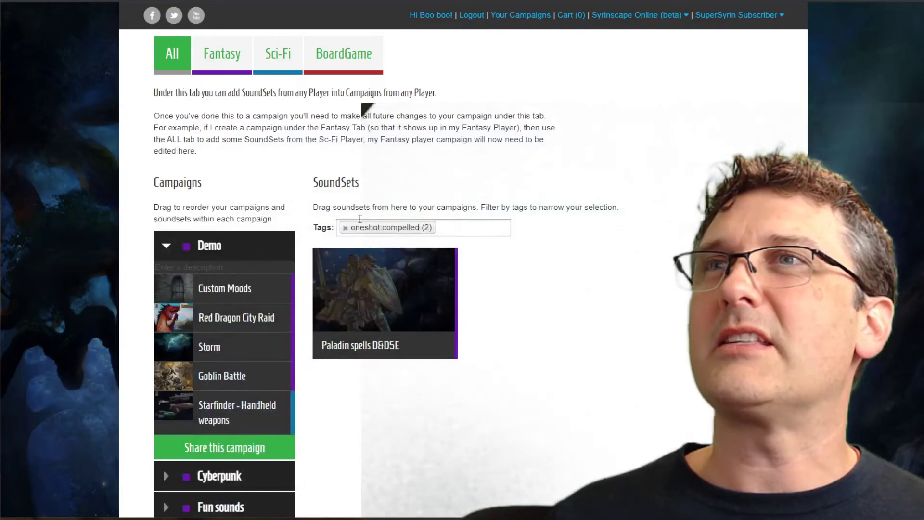
Replace the oneshot:compelled tag with oneshot:magic and add title:spells to the soundset filter
left_click(345, 229)
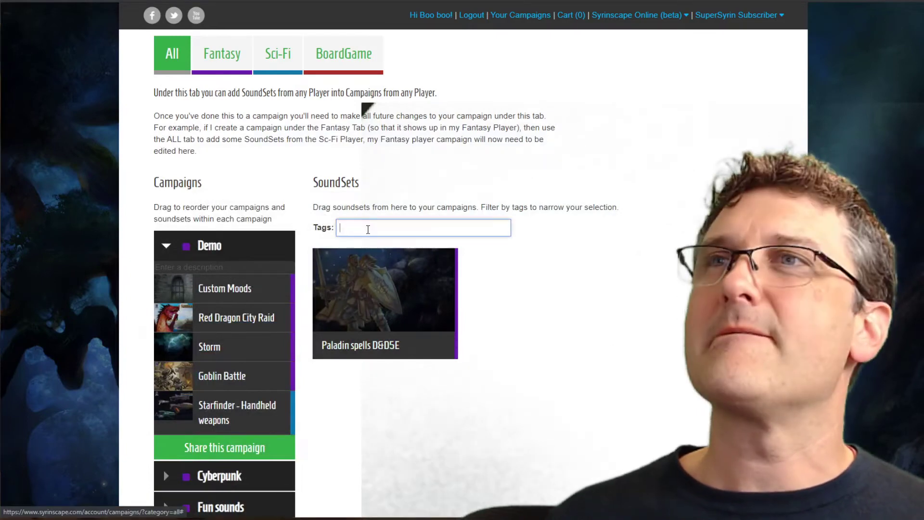
type("magic")
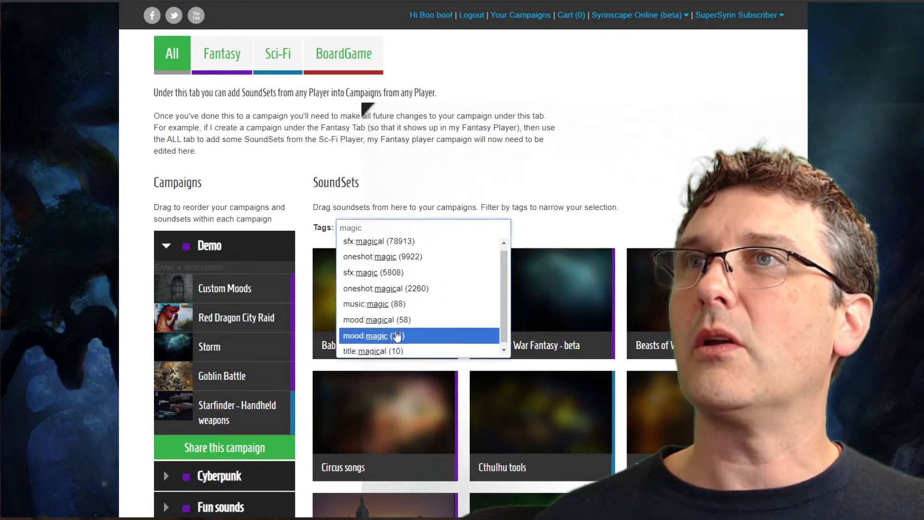
left_click(385, 263)
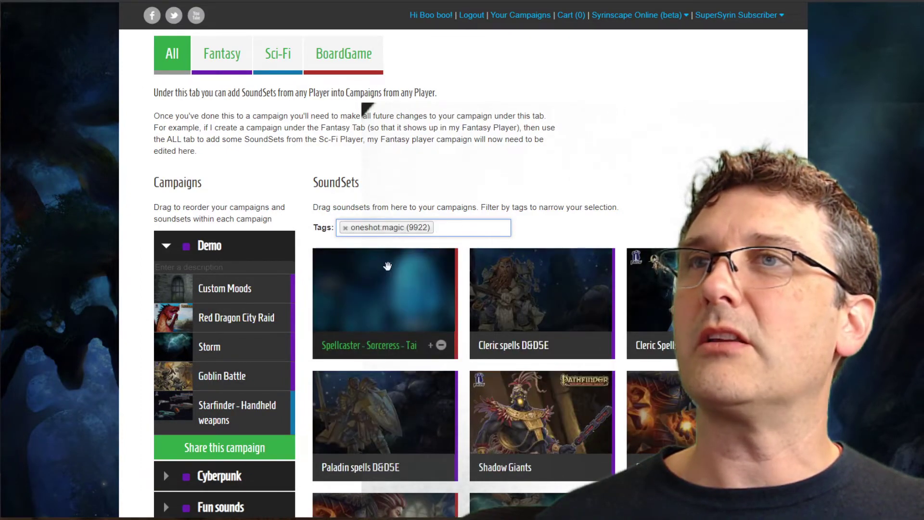
scroll(409, 281, "down", 4)
scroll(409, 282, "up", 4)
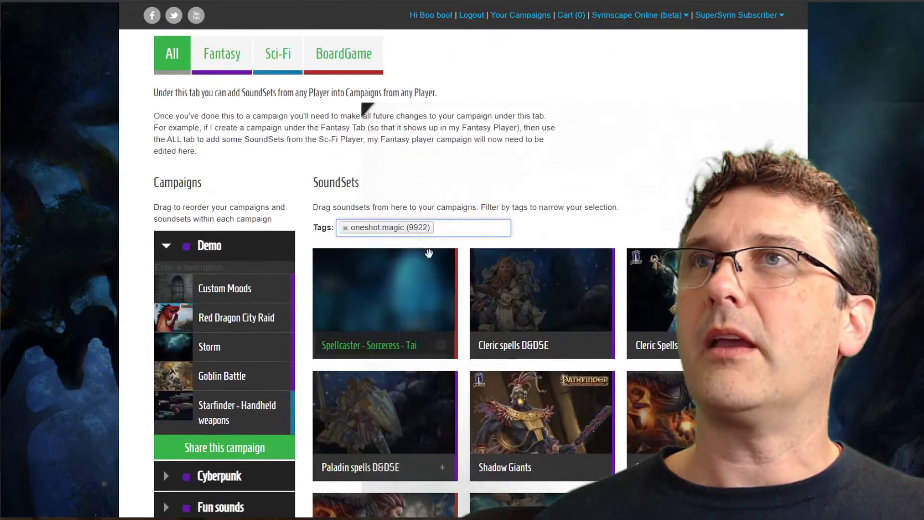
type("spell")
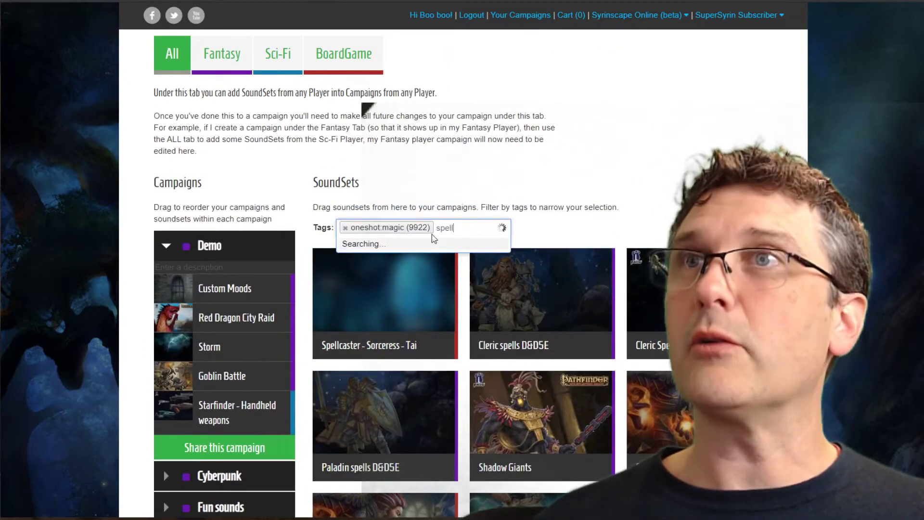
left_click(425, 261)
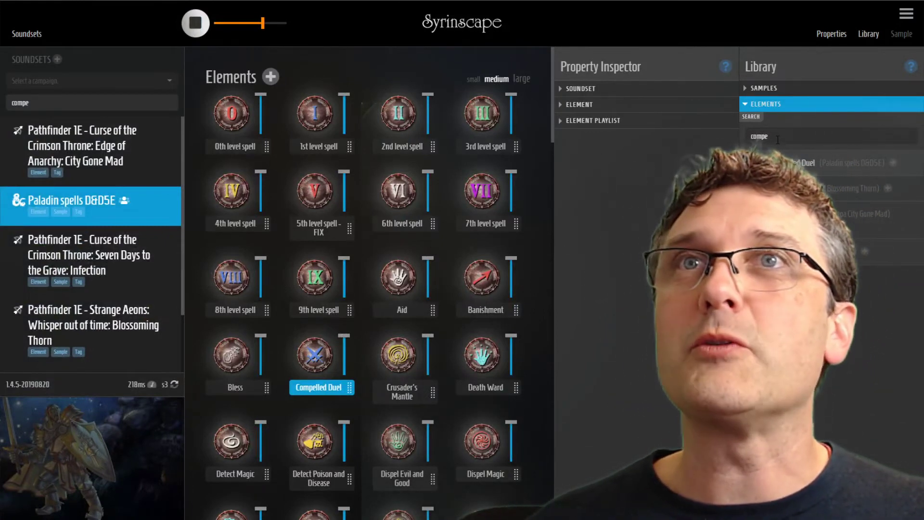
Replace the library element search with 'magic' and scroll through results like Fairy Magic
left_click_drag(771, 136, 725, 138)
type("magic")
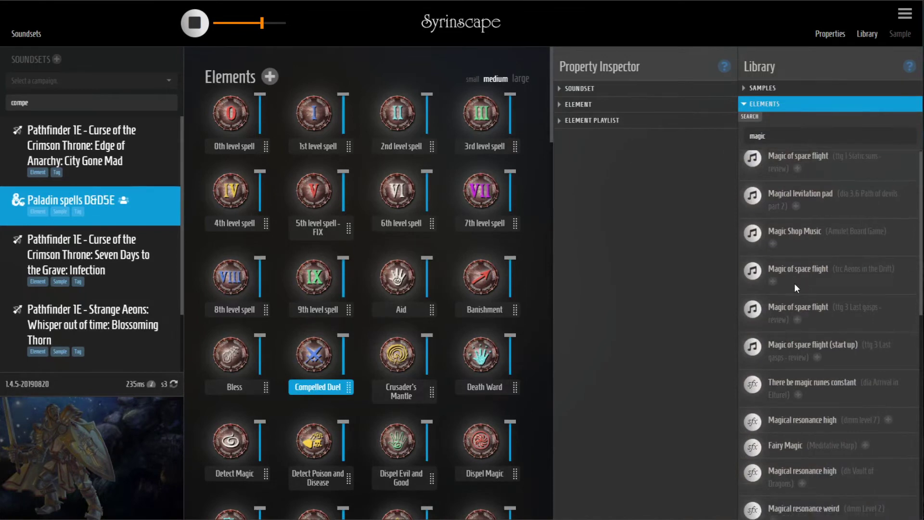
scroll(796, 284, "down", 3)
scroll(796, 284, "down", 2)
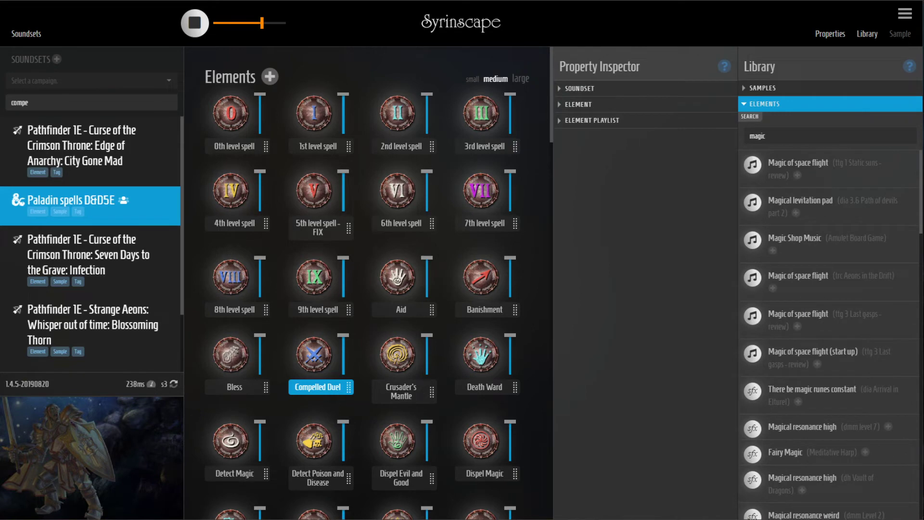
scroll(879, 293, "down", 10)
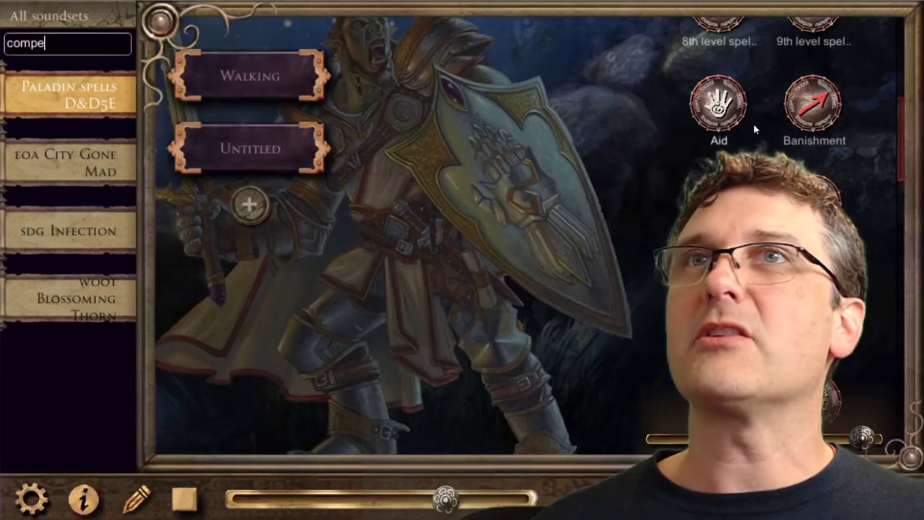
Erase 'compe' from the All soundsets search box in the Fantasy Player
scroll(753, 133, "up", 5)
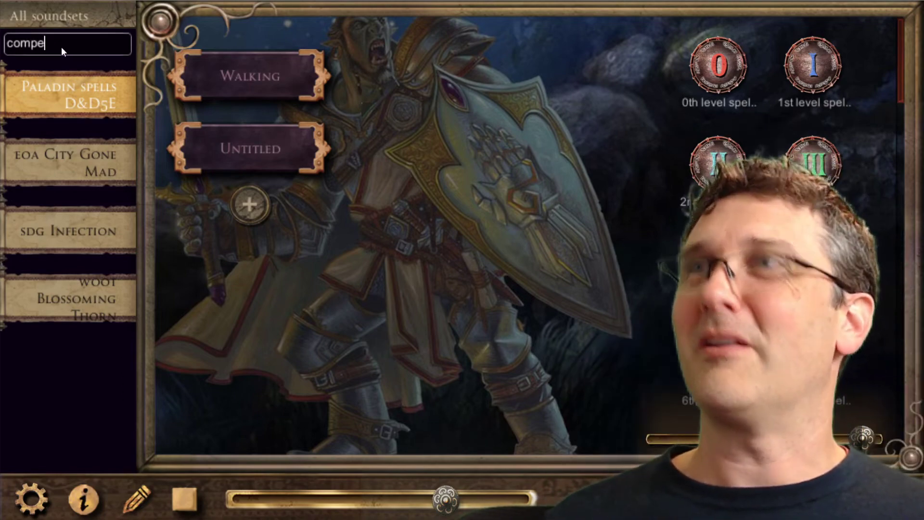
key("BackSpace")
key("BackSpace")
key("BackSpace")
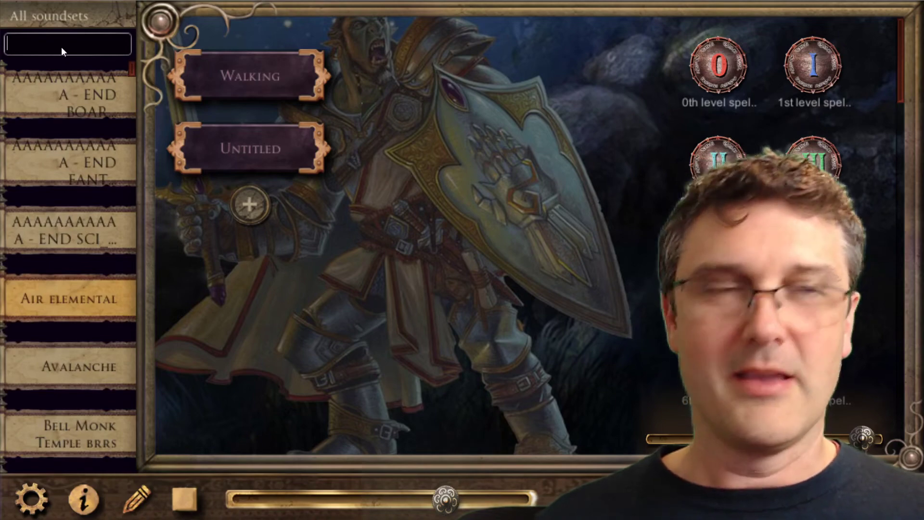
Search soundsets for 'bar' and scroll through matches like Barghest Battle, Oriental Tavern and Seedy Tavern
type("ba")
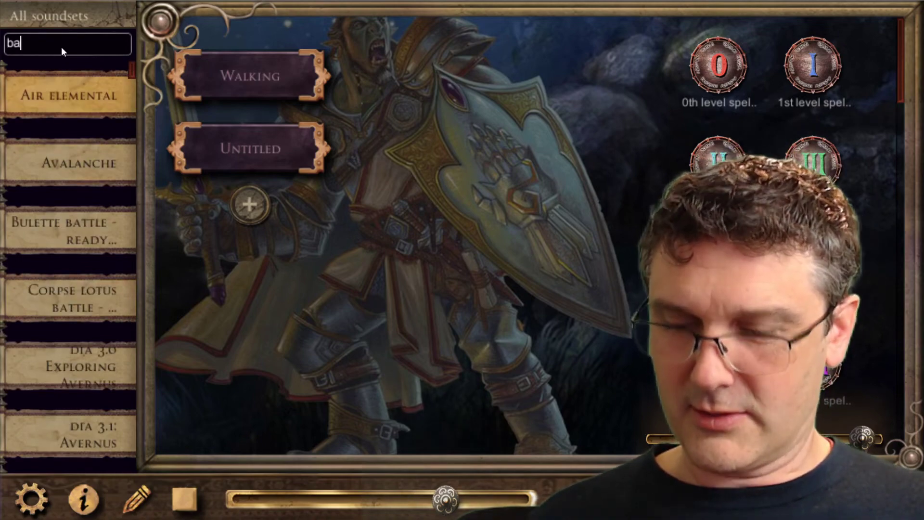
type("r")
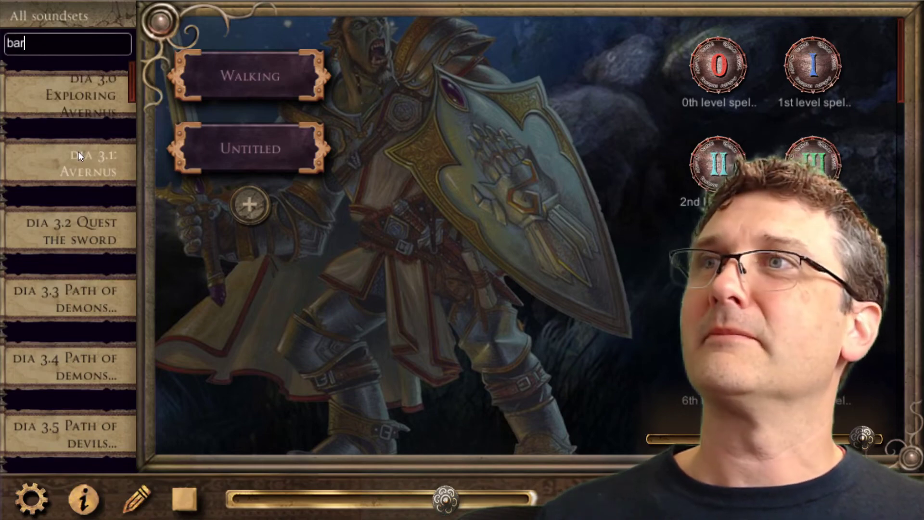
scroll(78, 152, "down", 15)
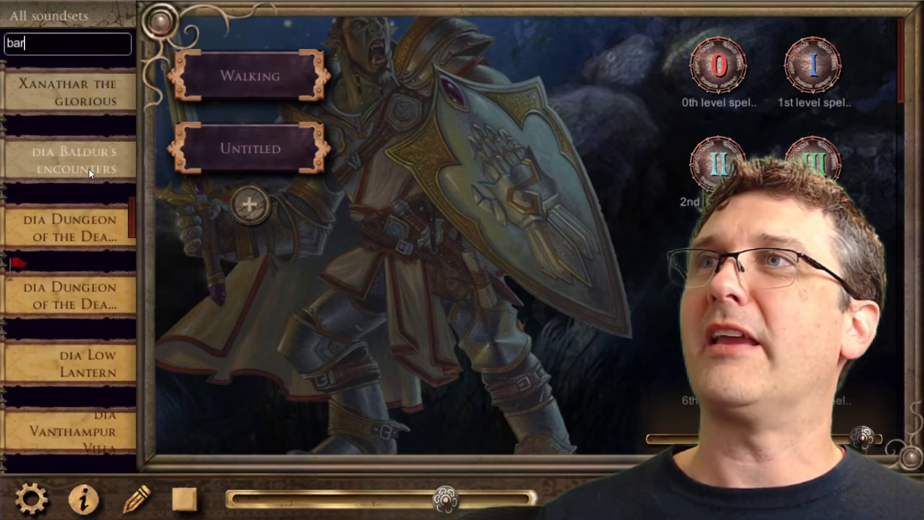
scroll(88, 168, "down", 15)
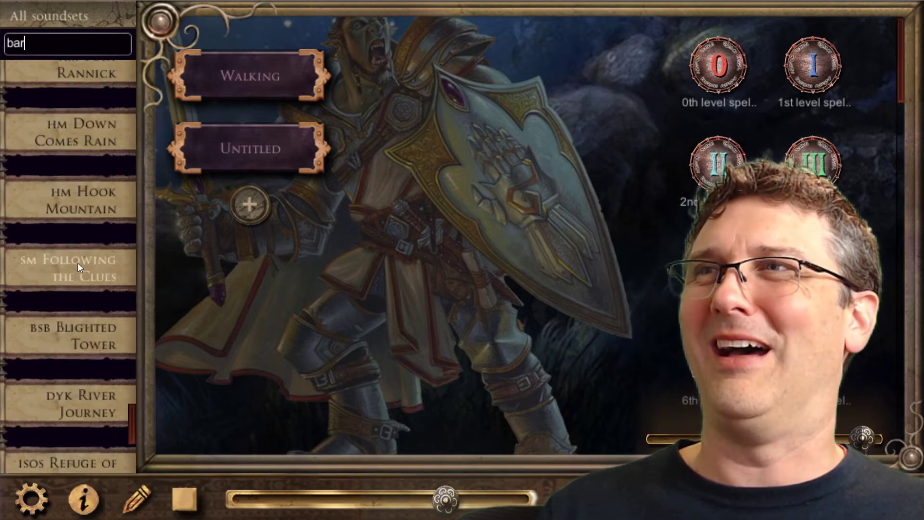
scroll(82, 298, "down", 5)
mouse_move(129, 445)
left_mouse_down()
mouse_move(129, 76)
mouse_move(138, 465)
mouse_move(123, 131)
mouse_move(130, 65)
left_mouse_up()
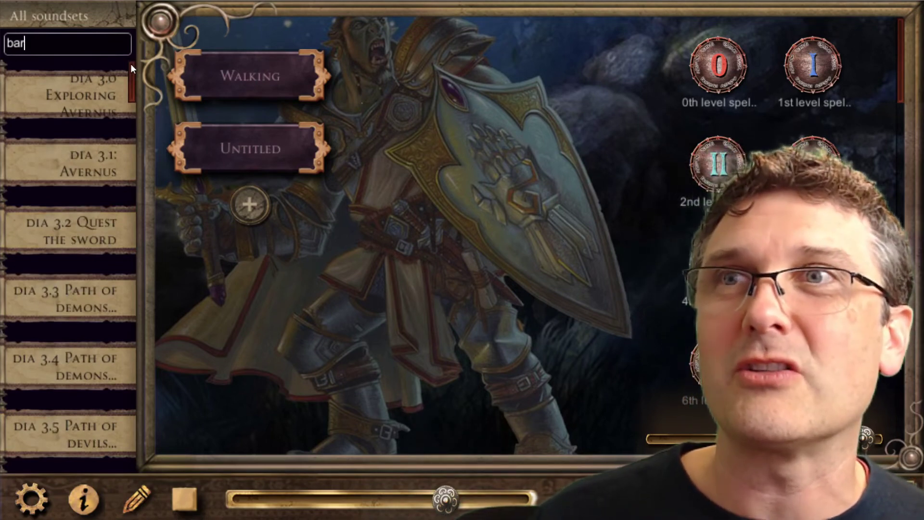
scroll(29, 206, "down", 10)
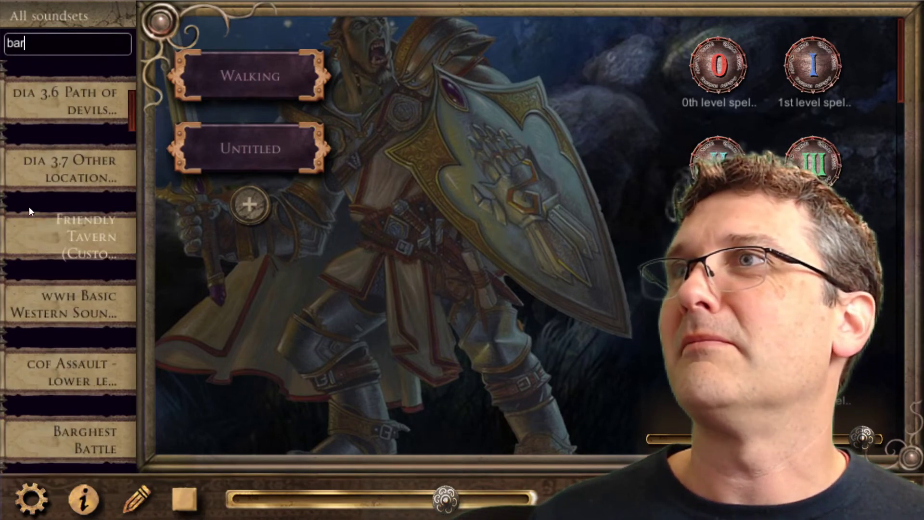
scroll(36, 212, "down", 8)
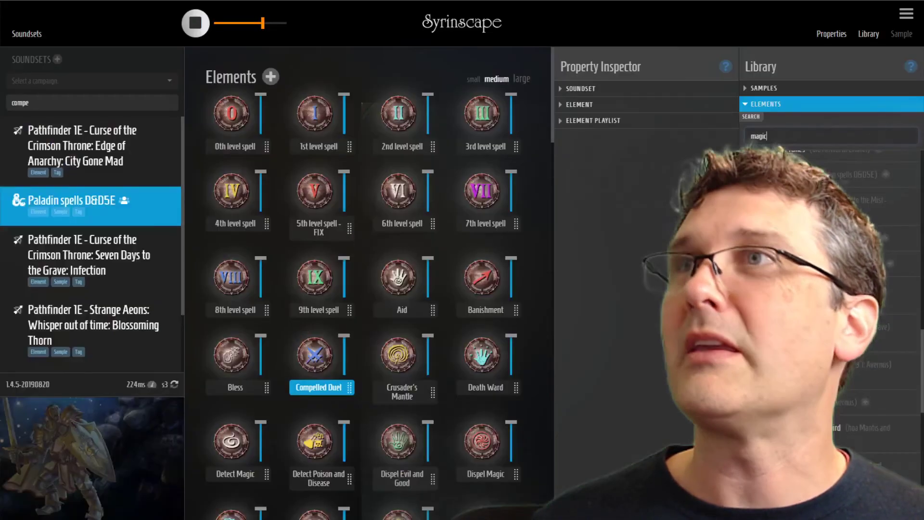
Enter 'bar' in the Soundsets search and scroll results like Barovian village and Cyberpunk disco
type("bar")
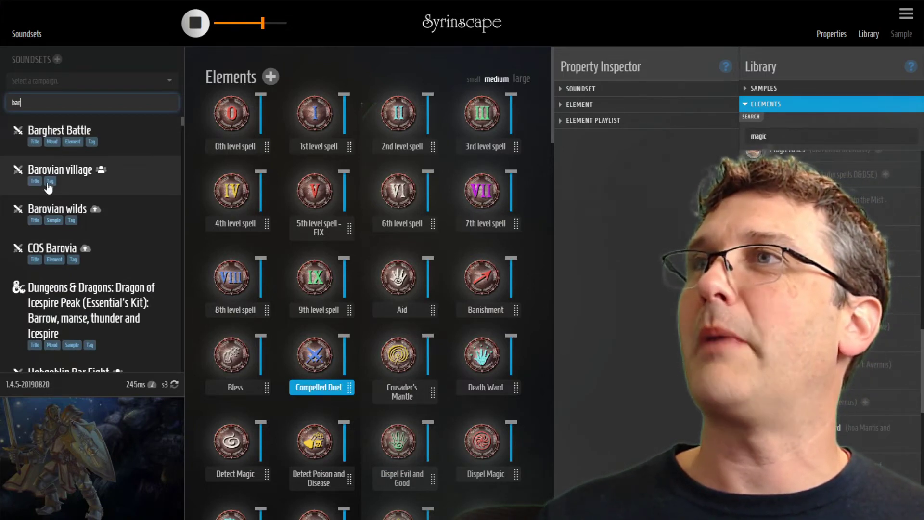
scroll(52, 187, "down", 10)
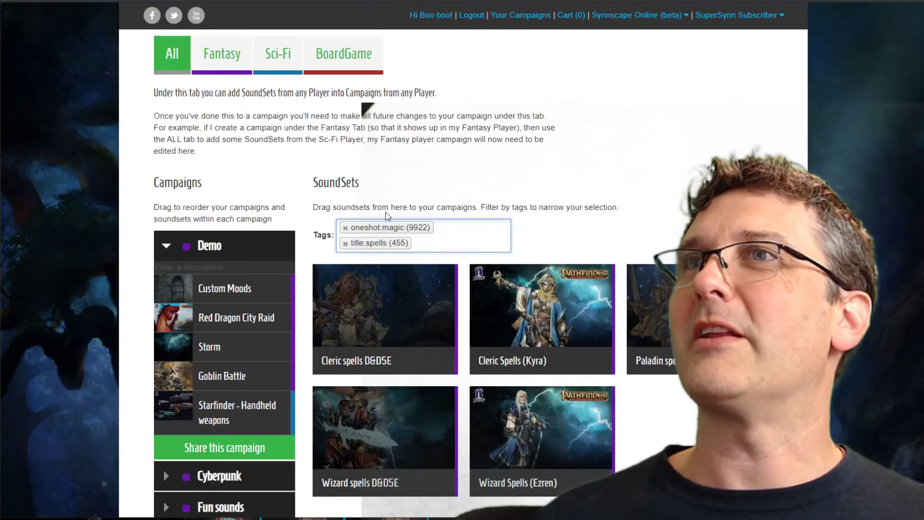
Remove the title:spells and oneshot:magic tag filters and try 'bar' in the Tags field
left_click(346, 243)
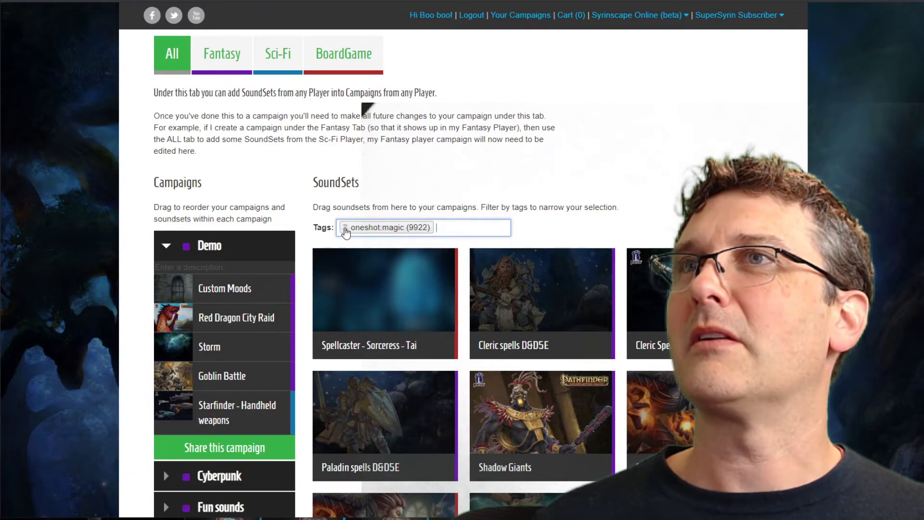
left_click(346, 229)
type("bar")
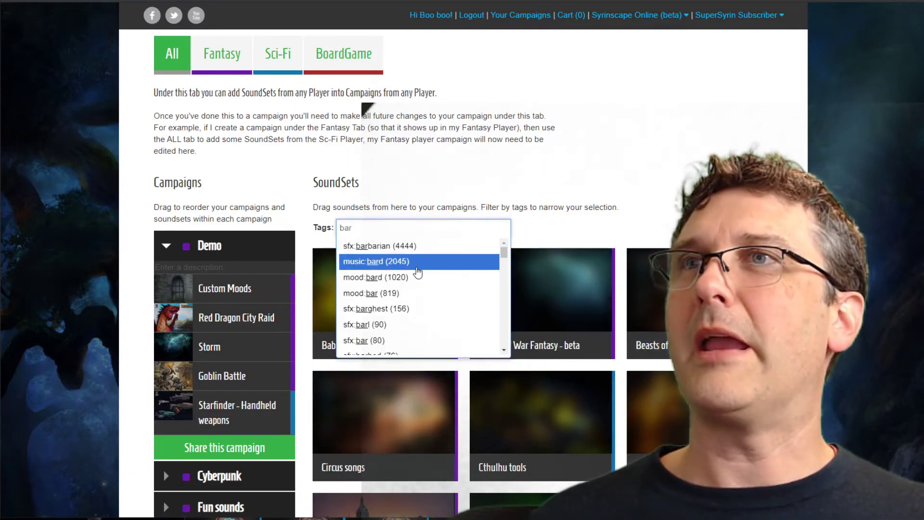
scroll(417, 276, "down", 3)
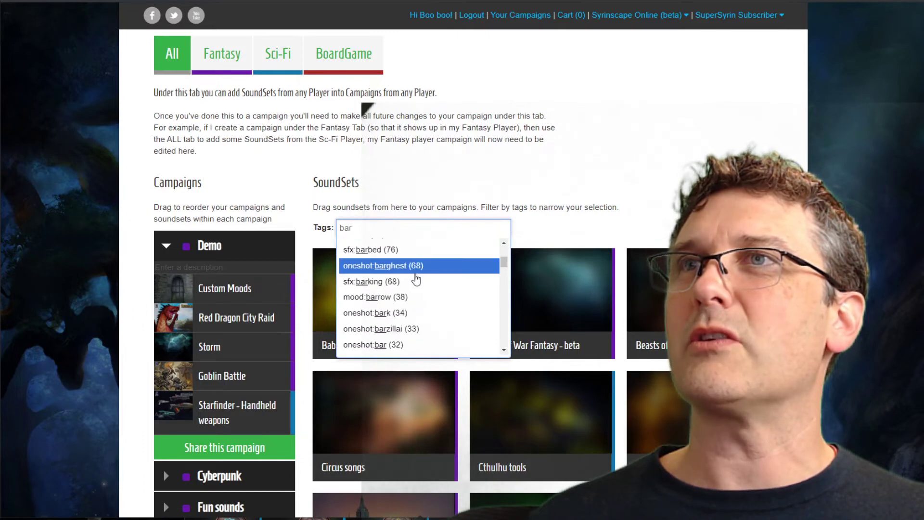
scroll(416, 279, "up", 3)
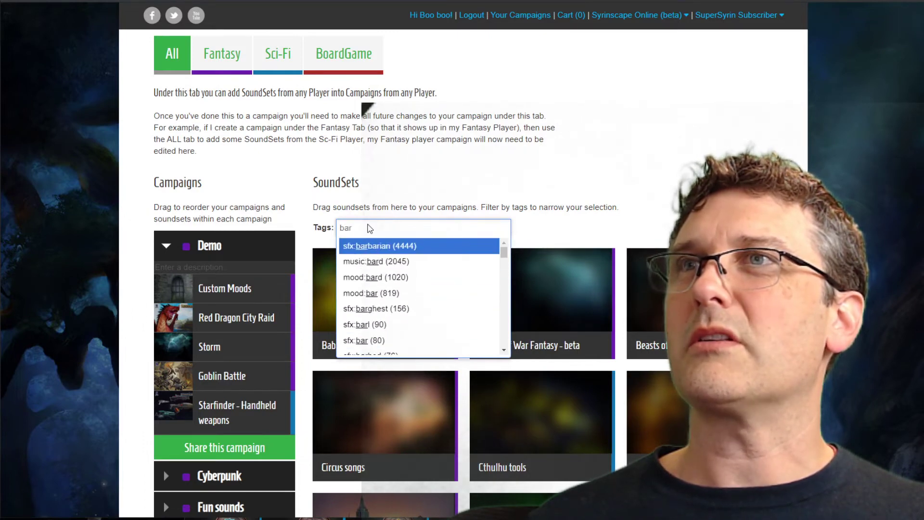
Filter SoundSets by the 'mood:bar (819)' tag and scroll the results
key("BackSpace")
key("BackSpace")
key("BackSpace")
type("mo")
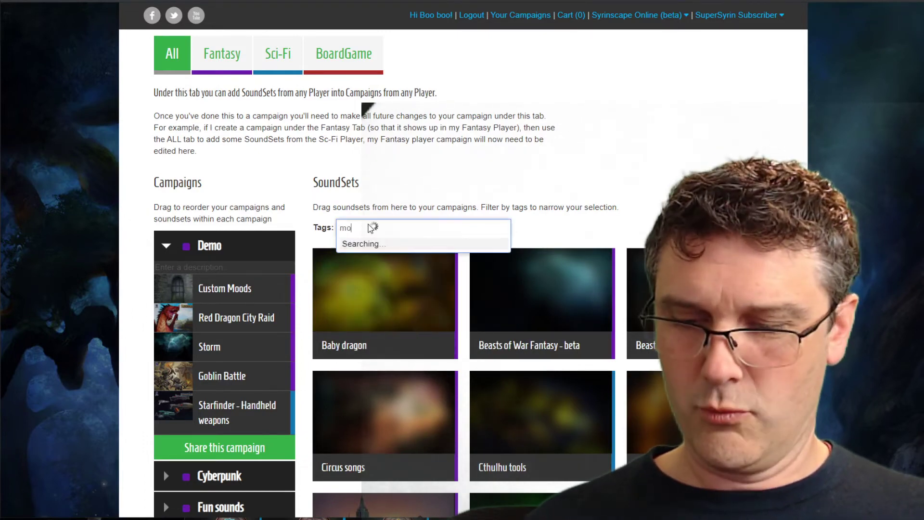
type("od:bar")
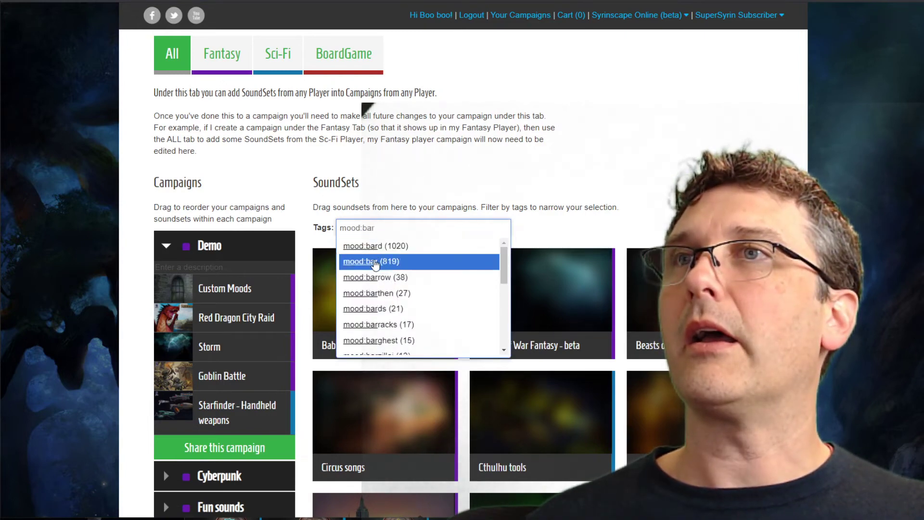
left_click(373, 261)
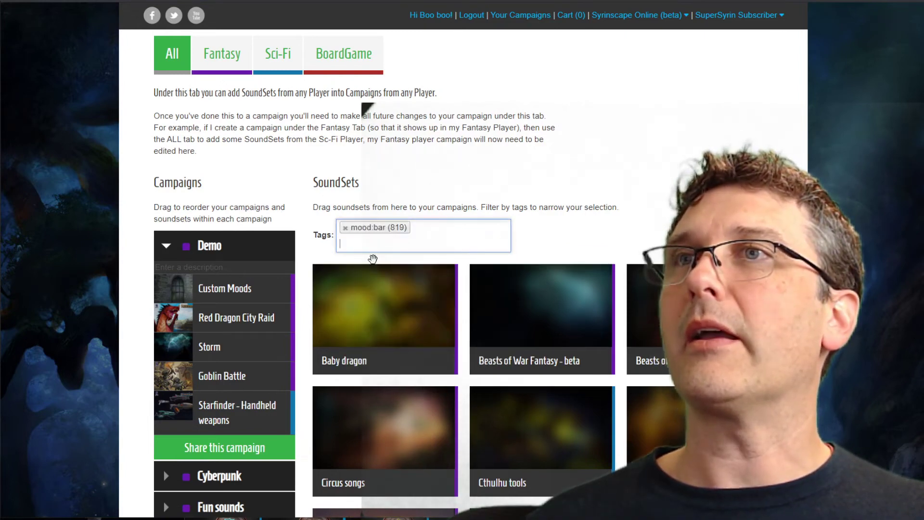
scroll(668, 358, "down", 3)
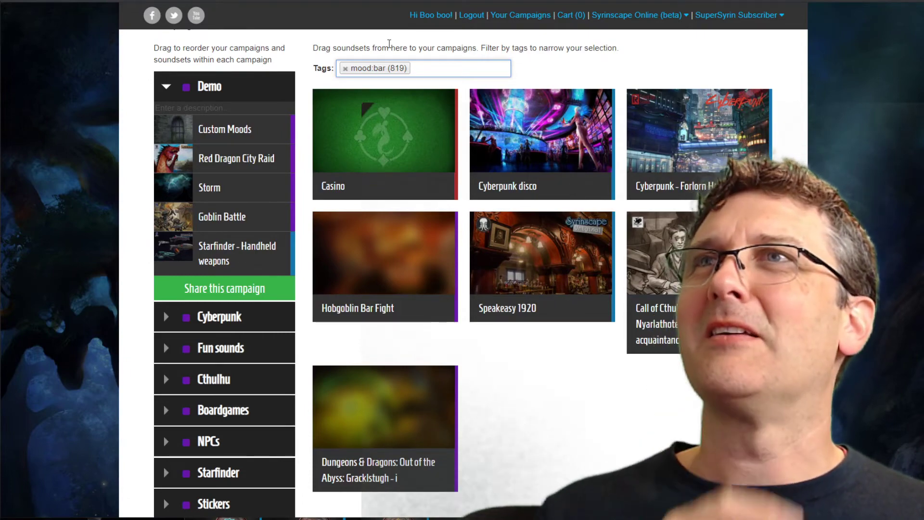
Replace the mood:bar filter with the title:tavern tag
left_click(345, 68)
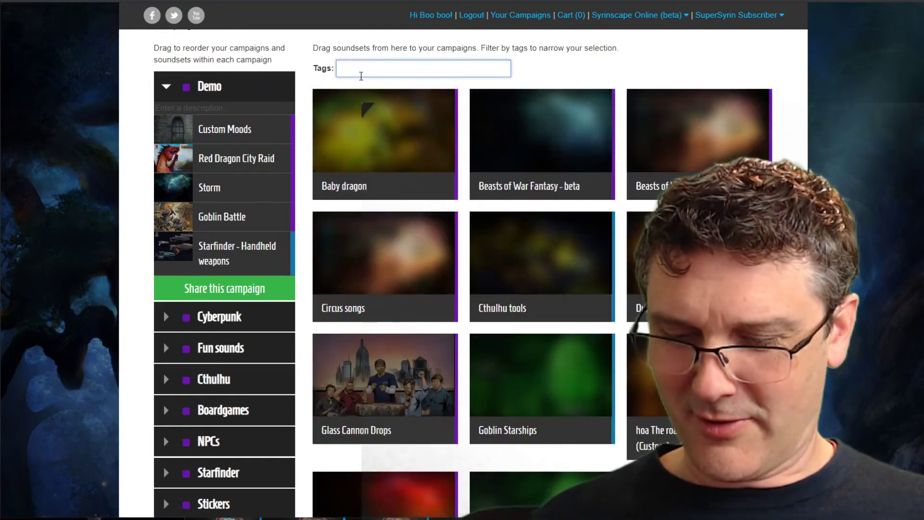
type("title:tavern")
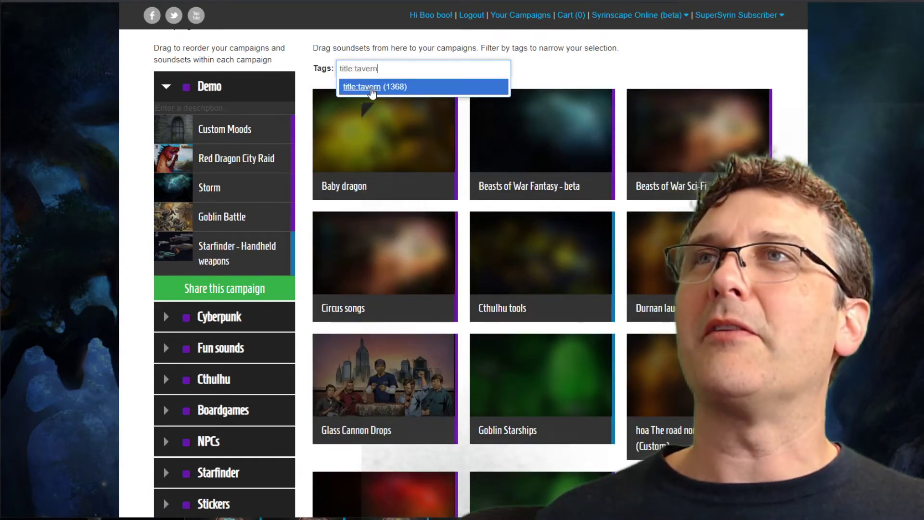
left_click(372, 87)
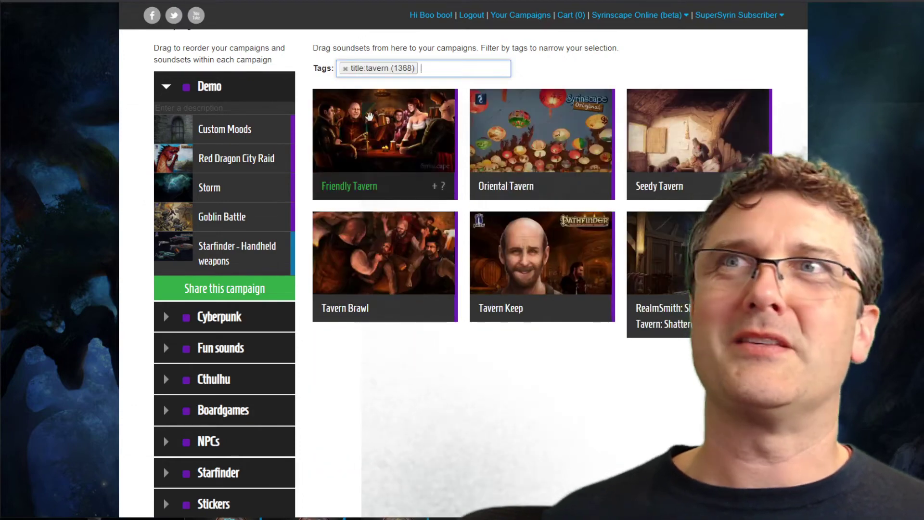
left_click(576, 422)
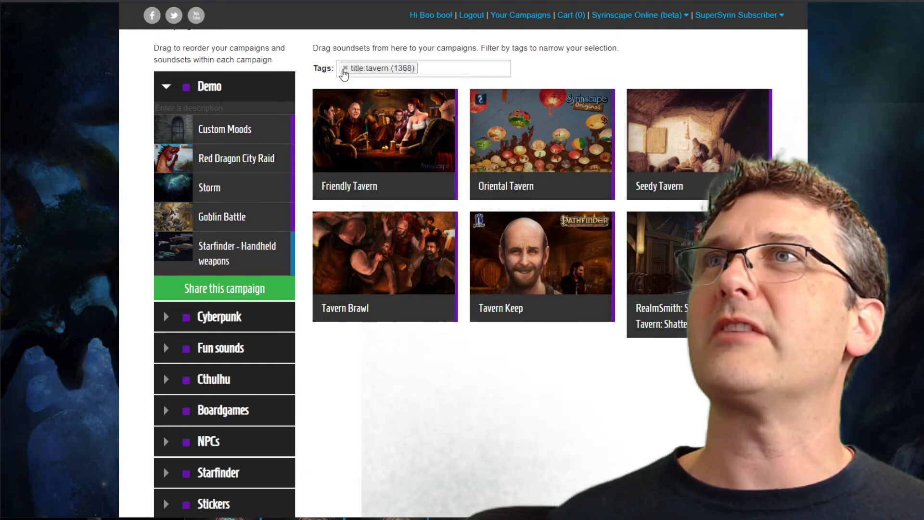
Swap the title:tavern filter for the 'mood:tavern (3699)' tag
left_click(345, 69)
type("mo")
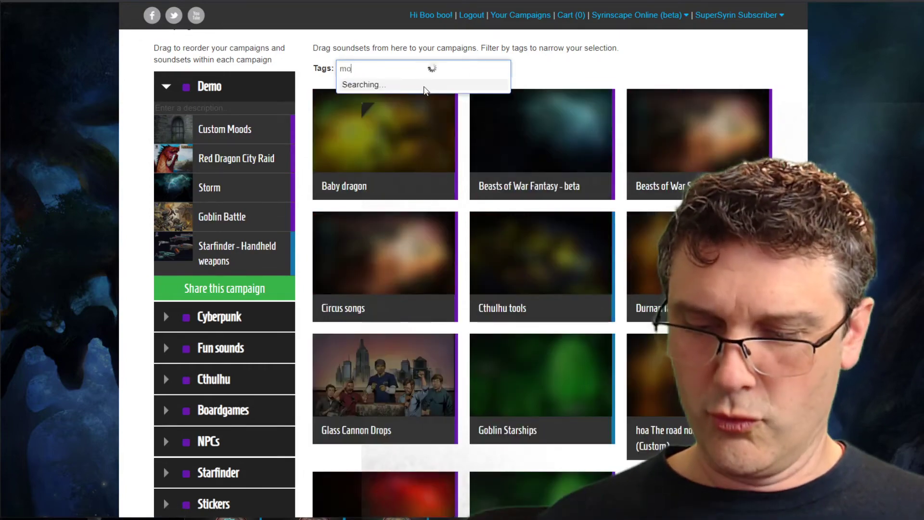
key("BackSpace")
key("BackSpace")
key("BackSpace")
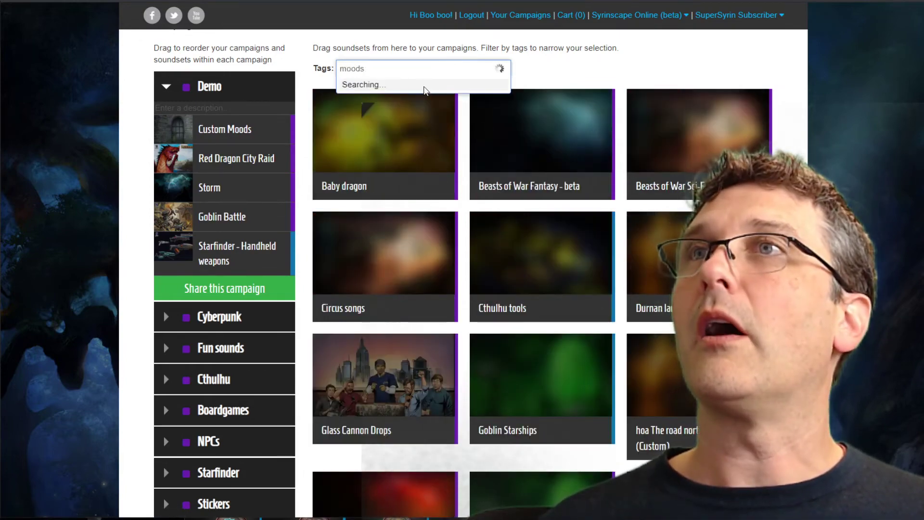
type(":t")
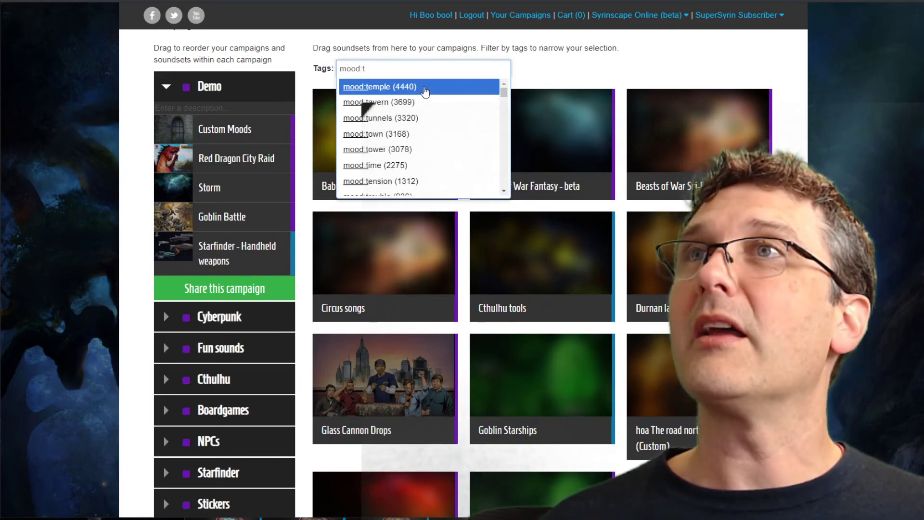
type("aver")
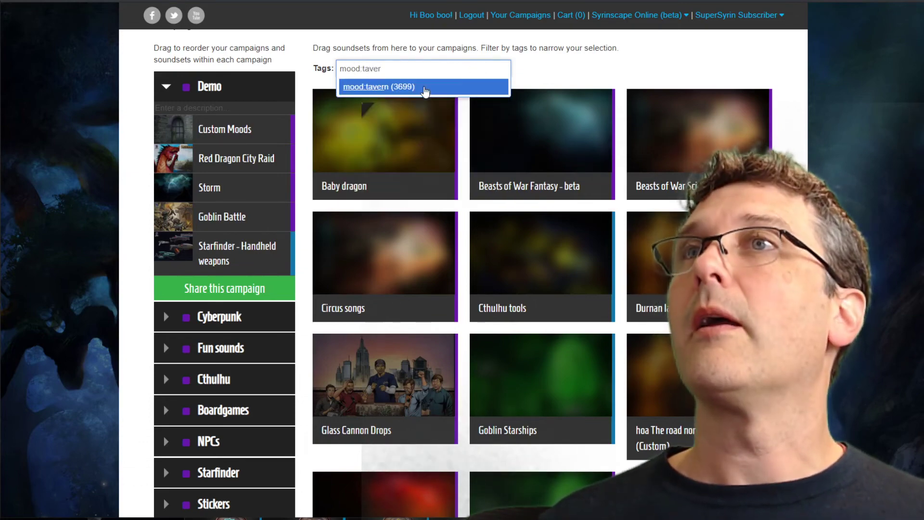
left_click(410, 88)
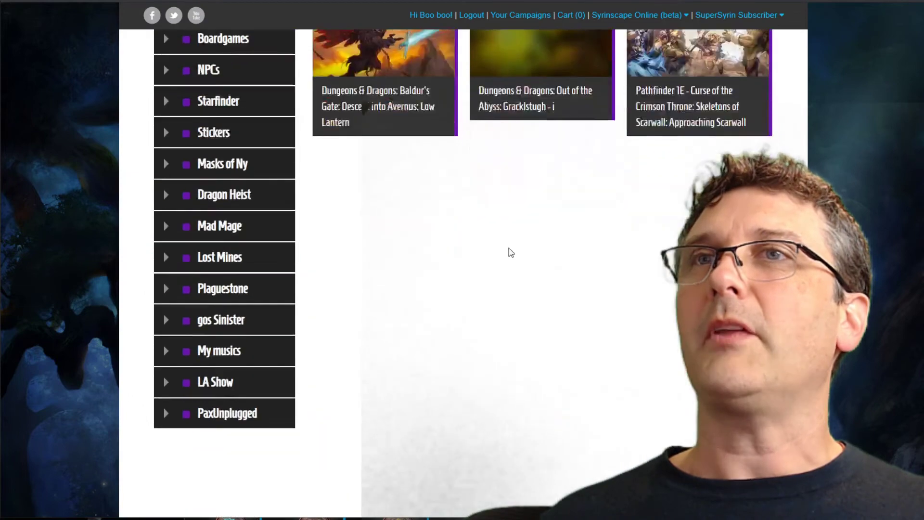
scroll(522, 268, "down", 1)
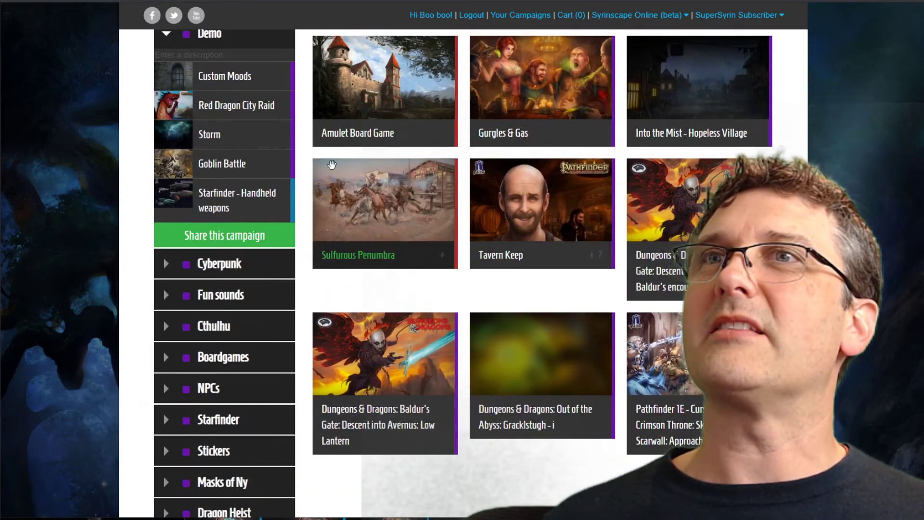
scroll(501, 248, "down", 5)
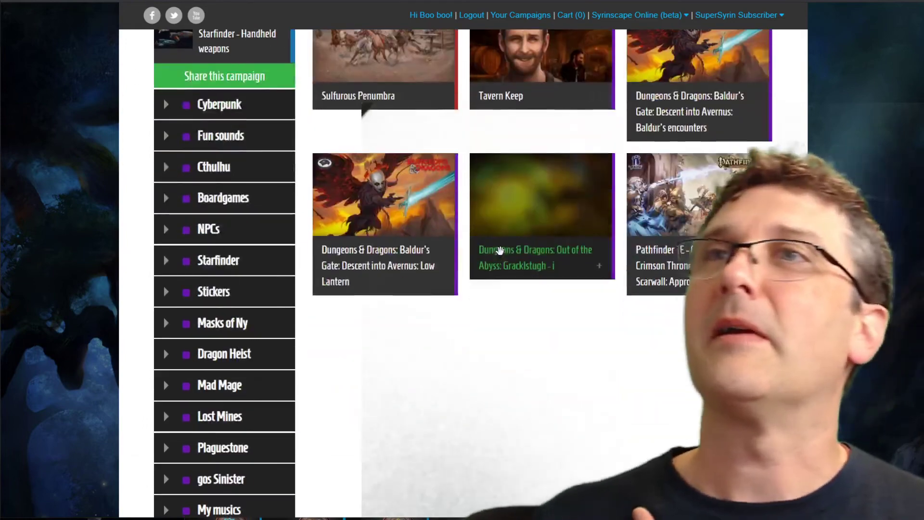
scroll(500, 248, "up", 7)
scroll(501, 248, "down", 4)
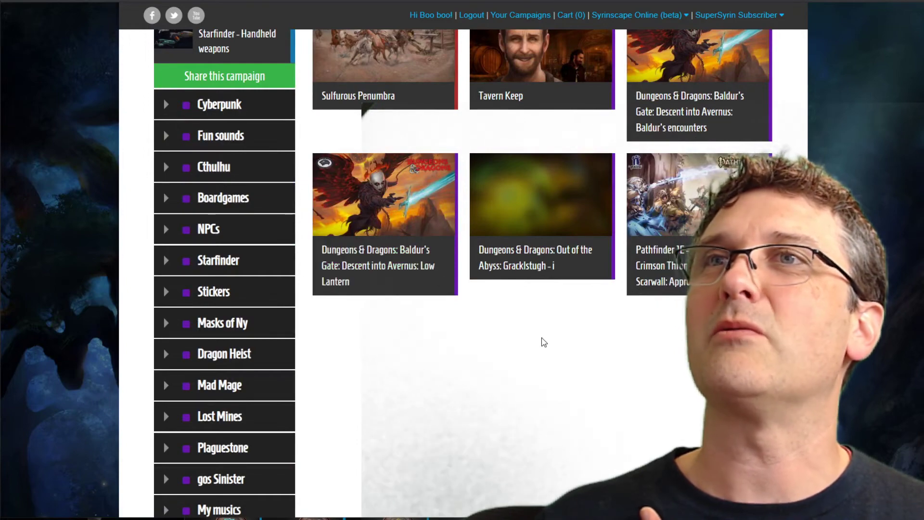
scroll(541, 339, "up", 8)
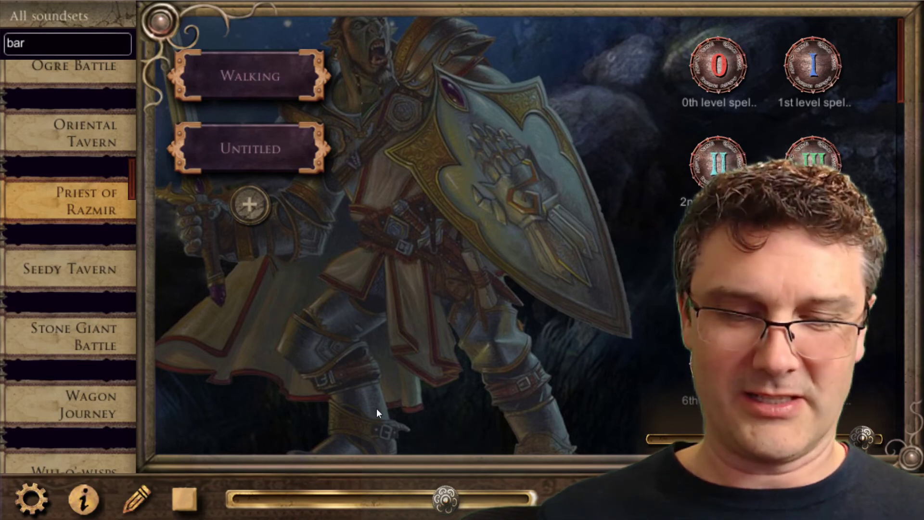
Delete 'bar' from the All soundsets search and scroll through the full soundset list
key("BackSpace")
key("BackSpace")
key("BackSpace")
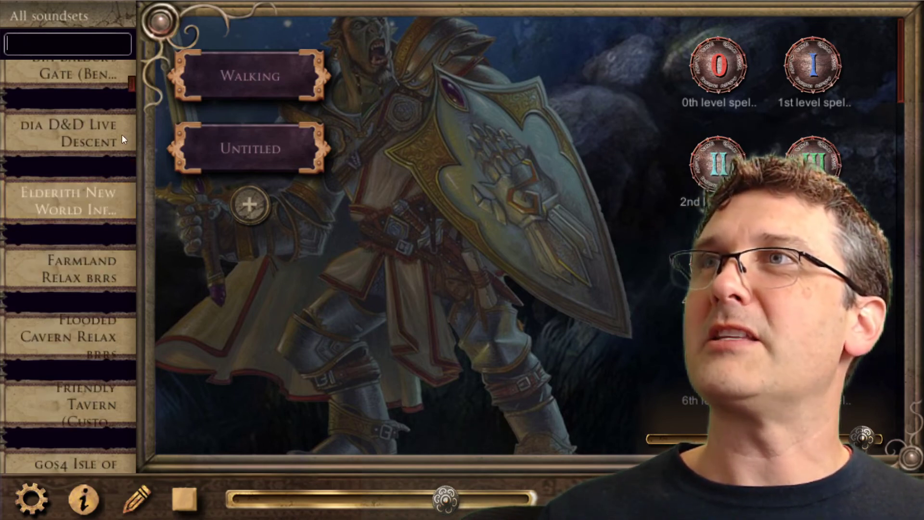
left_click_drag(131, 80, 131, 51)
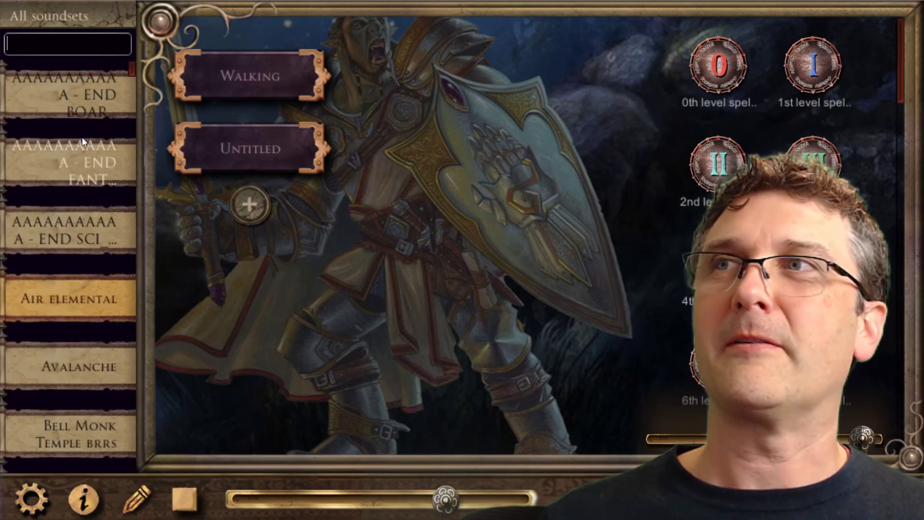
scroll(81, 143, "down", 15)
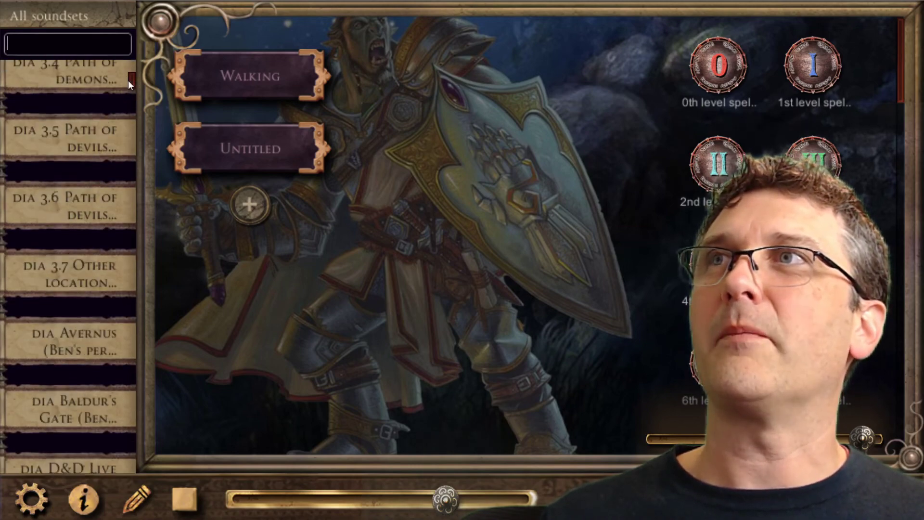
left_click_drag(128, 80, 136, 60)
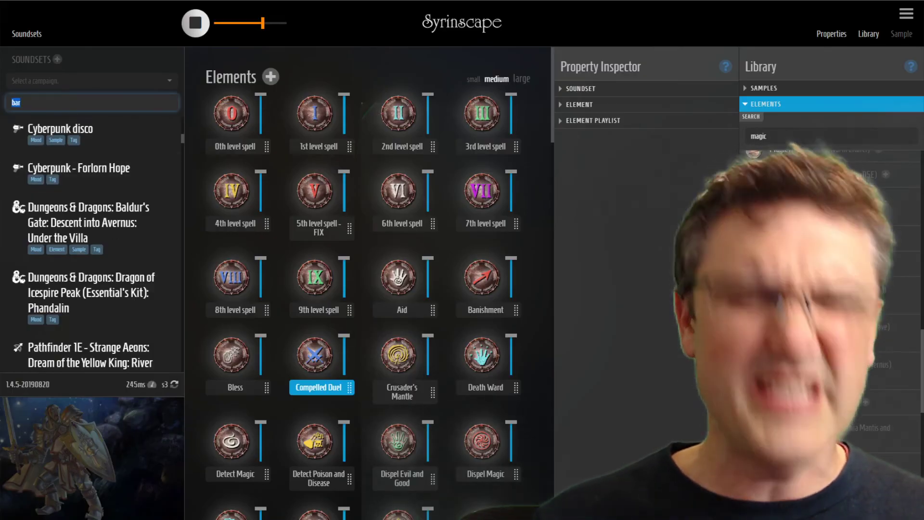
Remove 'bar' from the Soundsets search field and drag the scrollbar to browse every soundset
key("BackSpace")
key("BackSpace")
key("BackSpace")
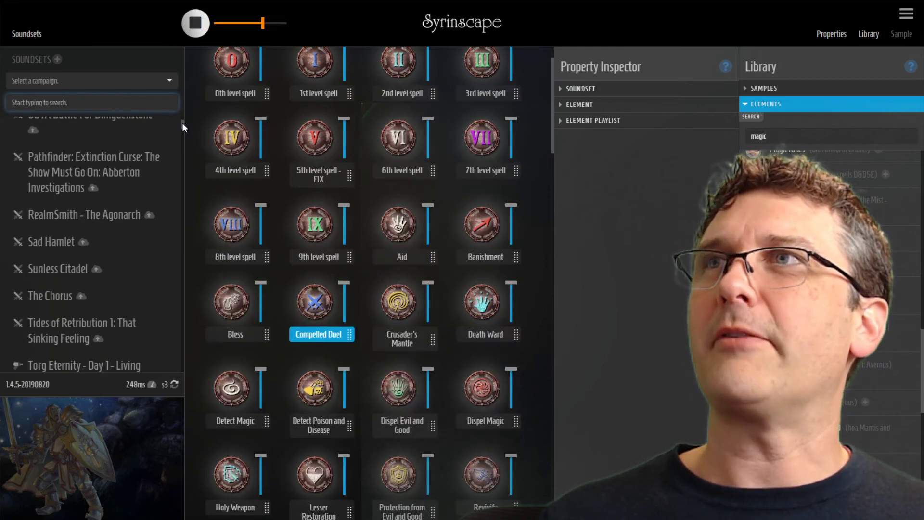
left_click_drag(182, 122, 184, 172)
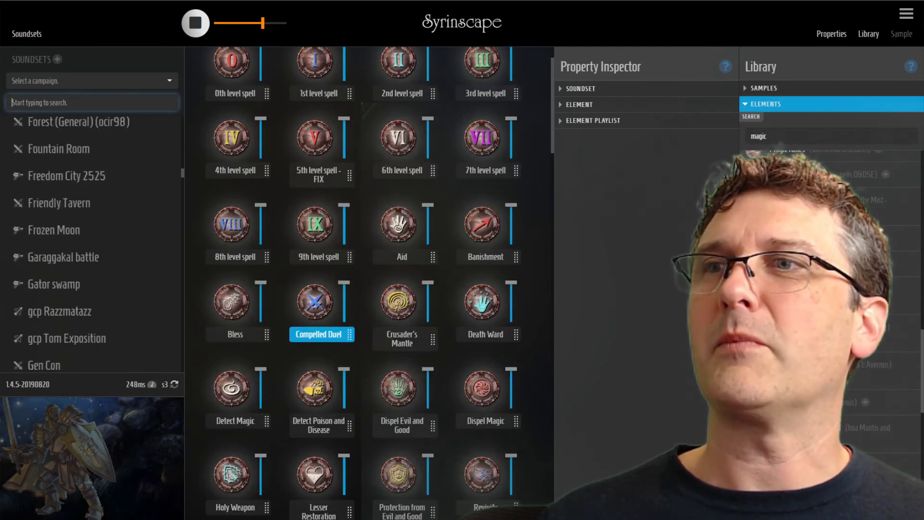
mouse_move(361, 519)
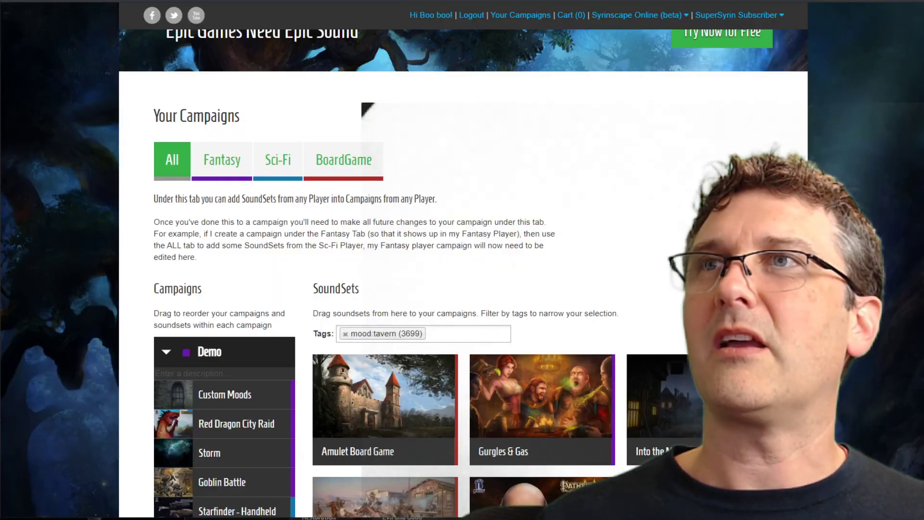
Return to the browser's Your Campaigns page with its mood:tavern filtered soundsets
left_click(465, 505)
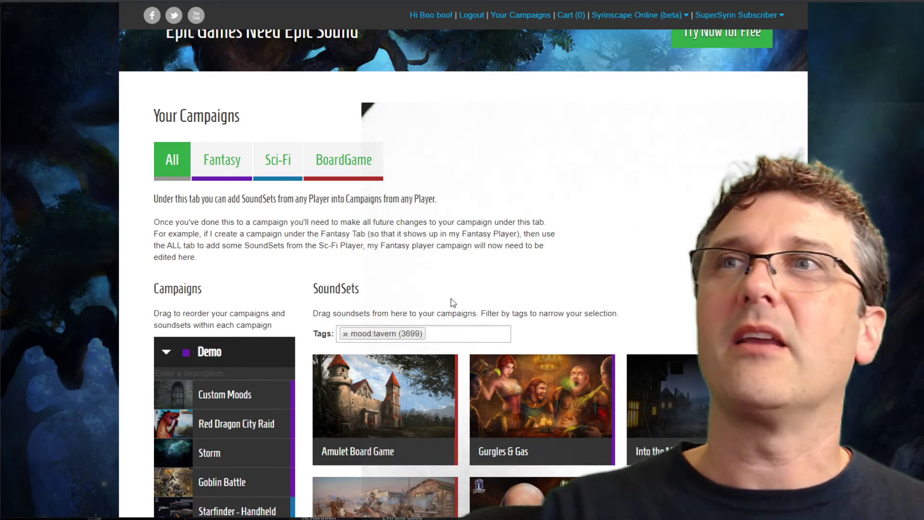